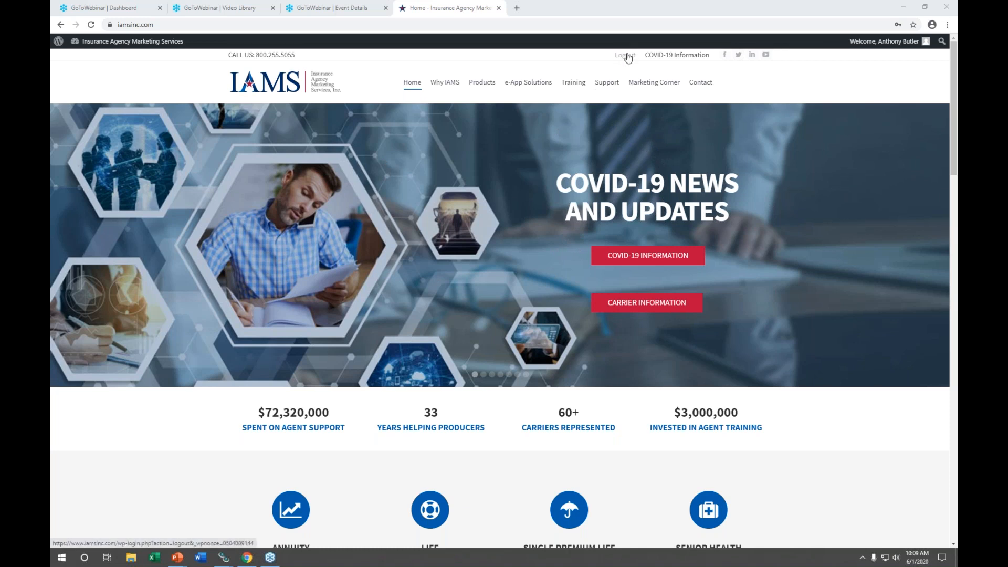
Open the carrier information page from the COVID-19 news banner and read the AIG updates
{"action": "left_click", "coordinate": [668, 306]}
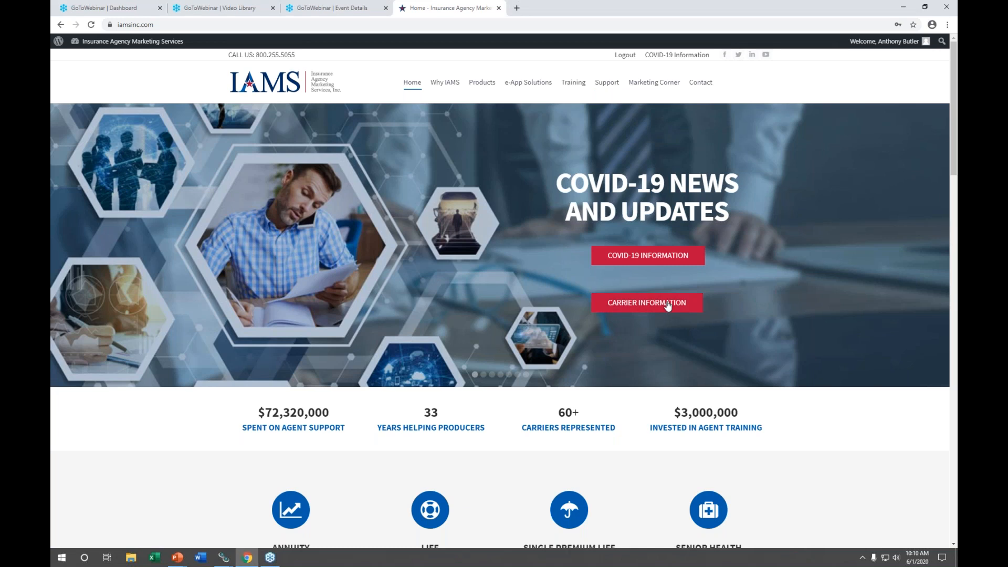
{"action": "left_click", "coordinate": [668, 306]}
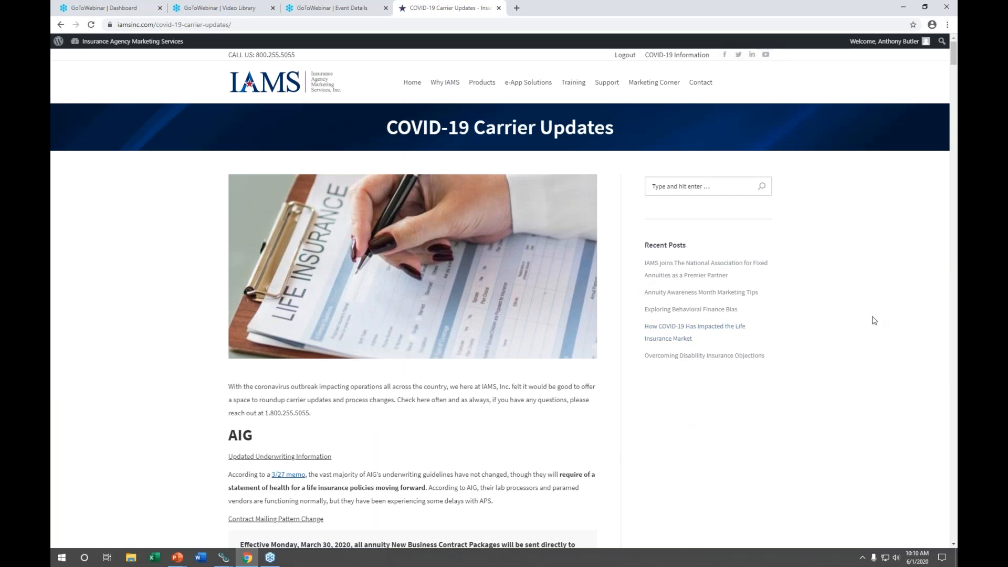
{"action": "scroll", "coordinate": [874, 321], "scroll_direction": "down", "scroll_amount": 5}
{"action": "scroll", "coordinate": [874, 322], "scroll_direction": "up", "scroll_amount": 6}
{"action": "scroll", "coordinate": [874, 321], "scroll_direction": "down", "scroll_amount": 5}
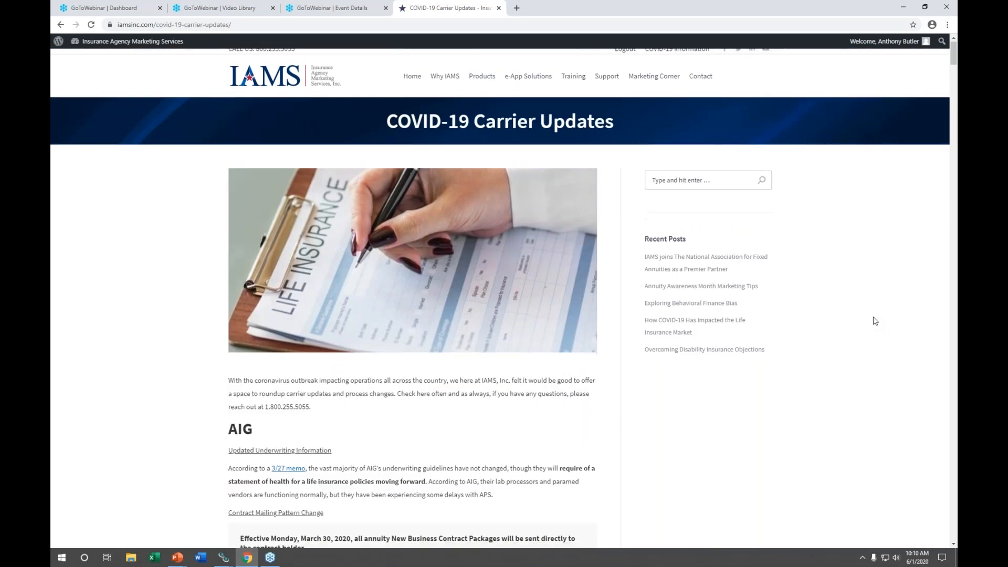
{"action": "scroll", "coordinate": [875, 321], "scroll_direction": "up", "scroll_amount": 4}
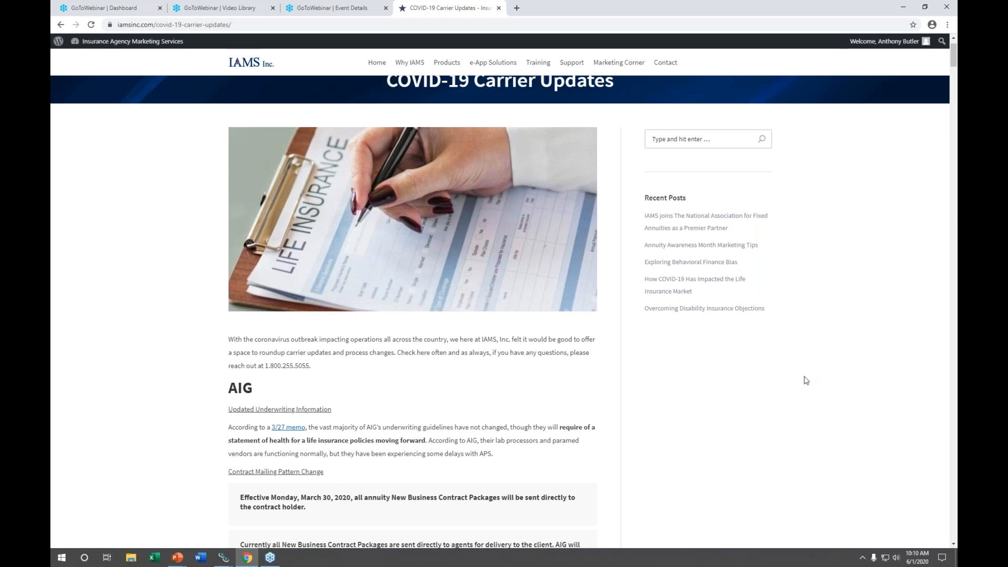
{"action": "scroll", "coordinate": [756, 385], "scroll_direction": "down", "scroll_amount": 7}
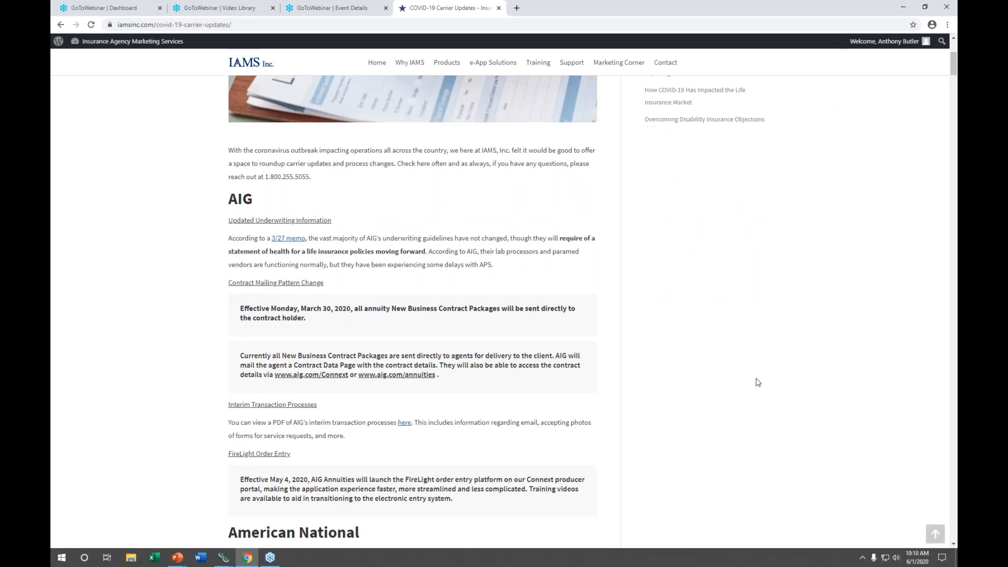
{"action": "scroll", "coordinate": [758, 382], "scroll_direction": "up", "scroll_amount": 3}
{"action": "scroll", "coordinate": [612, 353], "scroll_direction": "down", "scroll_amount": 6}
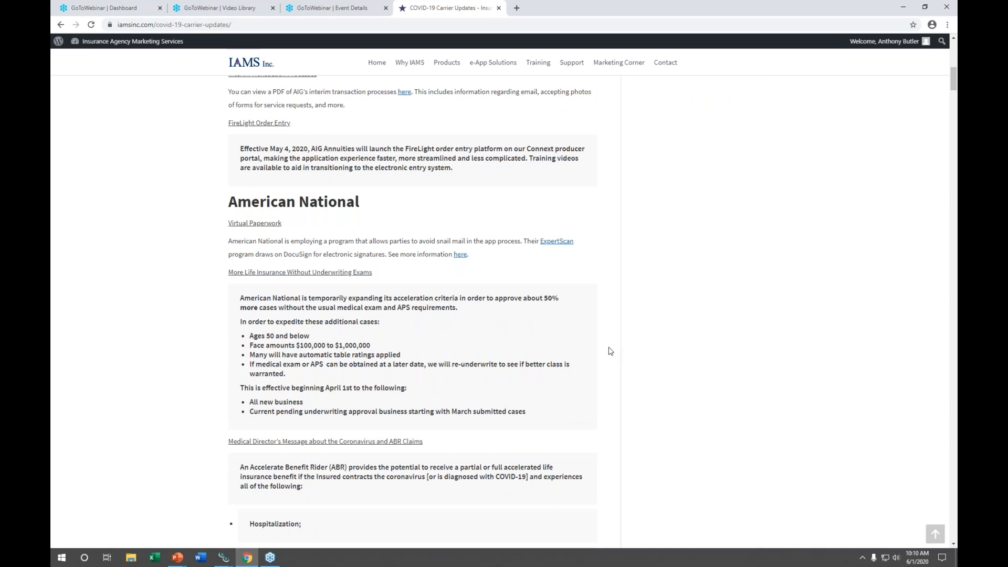
Examine the other carriers' COVID-19 updates, from American National through National Life Group
{"action": "scroll", "coordinate": [611, 350], "scroll_direction": "down", "scroll_amount": 5}
{"action": "scroll", "coordinate": [610, 351], "scroll_direction": "down", "scroll_amount": 10}
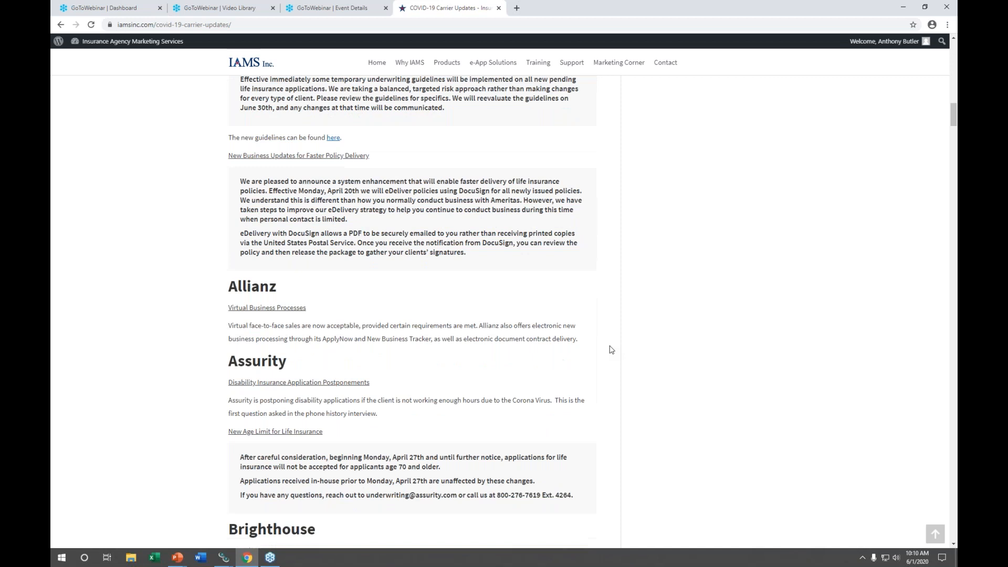
{"action": "scroll", "coordinate": [611, 350], "scroll_direction": "down", "scroll_amount": 9}
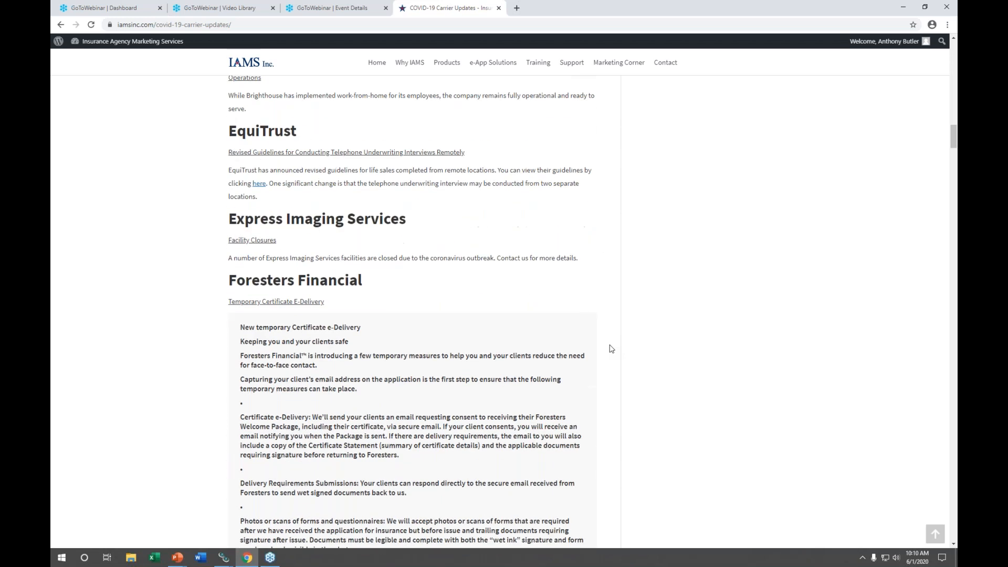
{"action": "scroll", "coordinate": [611, 349], "scroll_direction": "down", "scroll_amount": 13}
{"action": "scroll", "coordinate": [611, 348], "scroll_direction": "down", "scroll_amount": 16}
{"action": "scroll", "coordinate": [612, 347], "scroll_direction": "down", "scroll_amount": 15}
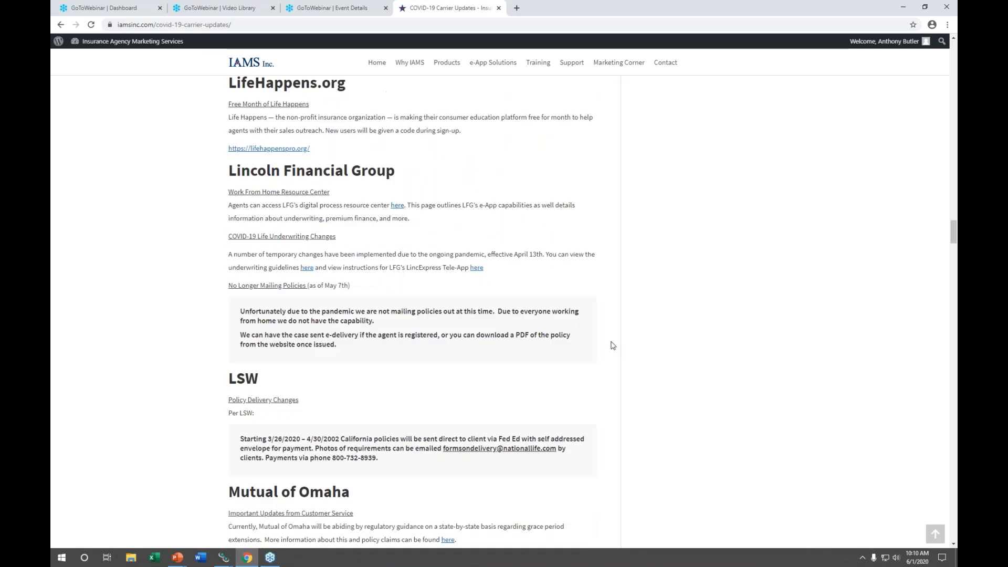
{"action": "scroll", "coordinate": [612, 344], "scroll_direction": "down", "scroll_amount": 1}
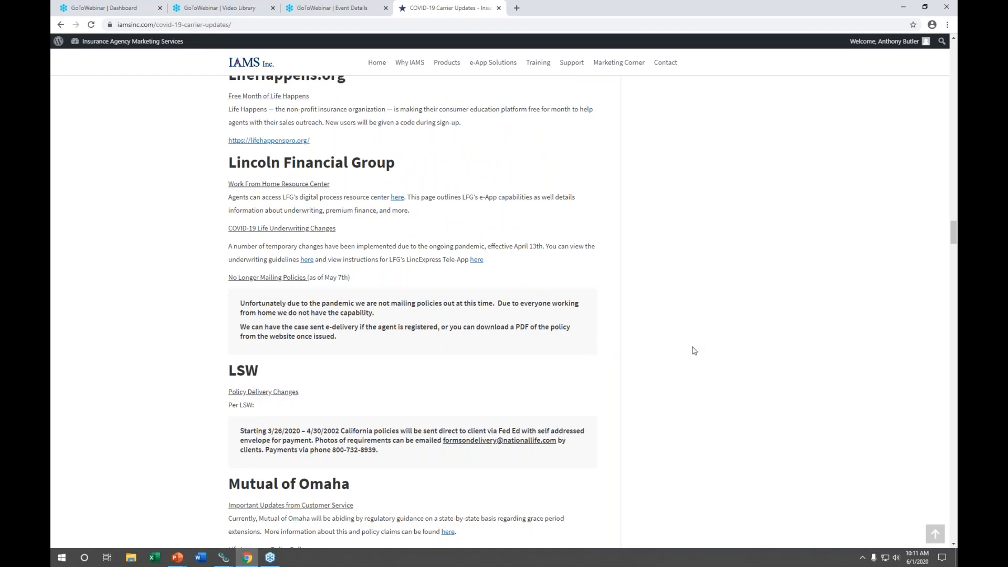
{"action": "scroll", "coordinate": [694, 351], "scroll_direction": "down", "scroll_amount": 19}
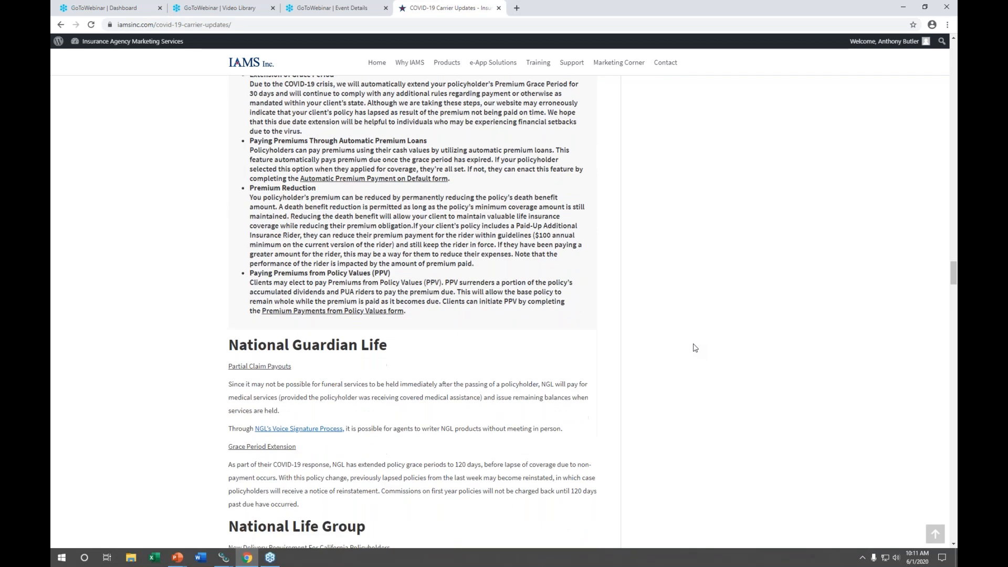
{"action": "scroll", "coordinate": [694, 348], "scroll_direction": "down", "scroll_amount": 8}
{"action": "scroll", "coordinate": [695, 347], "scroll_direction": "up", "scroll_amount": 5}
{"action": "scroll", "coordinate": [695, 347], "scroll_direction": "up", "scroll_amount": 18}
{"action": "scroll", "coordinate": [695, 347], "scroll_direction": "up", "scroll_amount": 17}
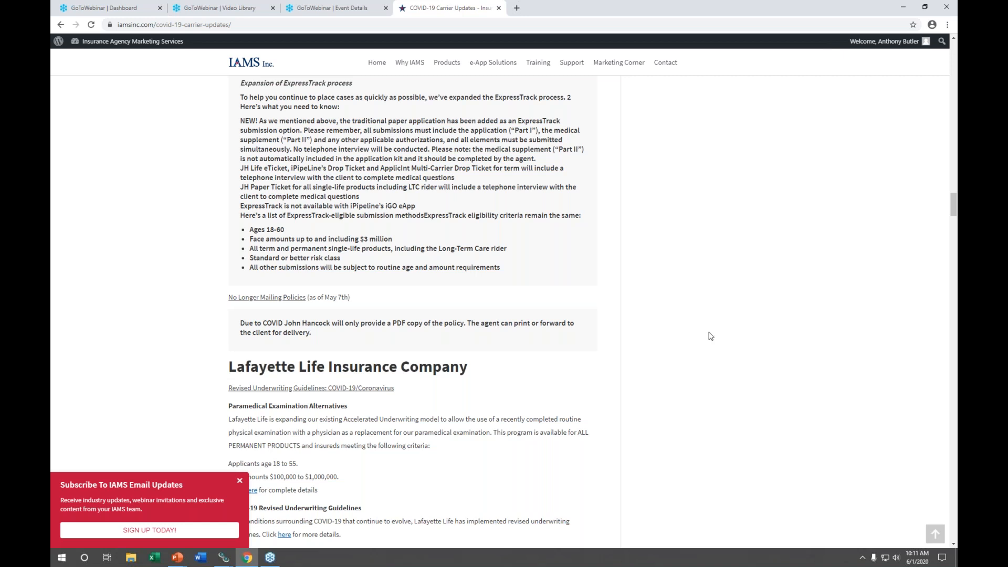
{"action": "scroll", "coordinate": [702, 367], "scroll_direction": "up", "scroll_amount": 12}
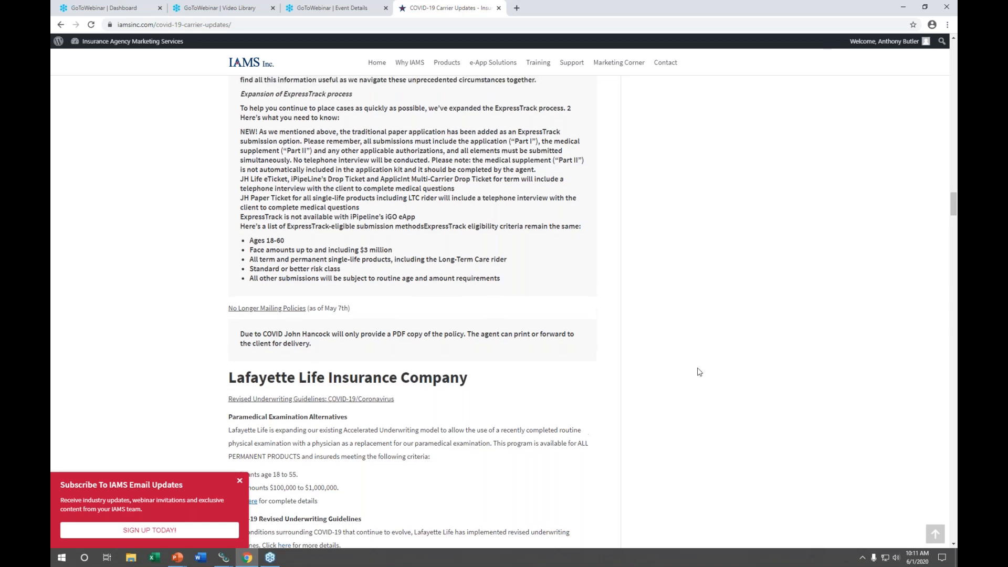
{"action": "scroll", "coordinate": [702, 367], "scroll_direction": "up", "scroll_amount": 15}
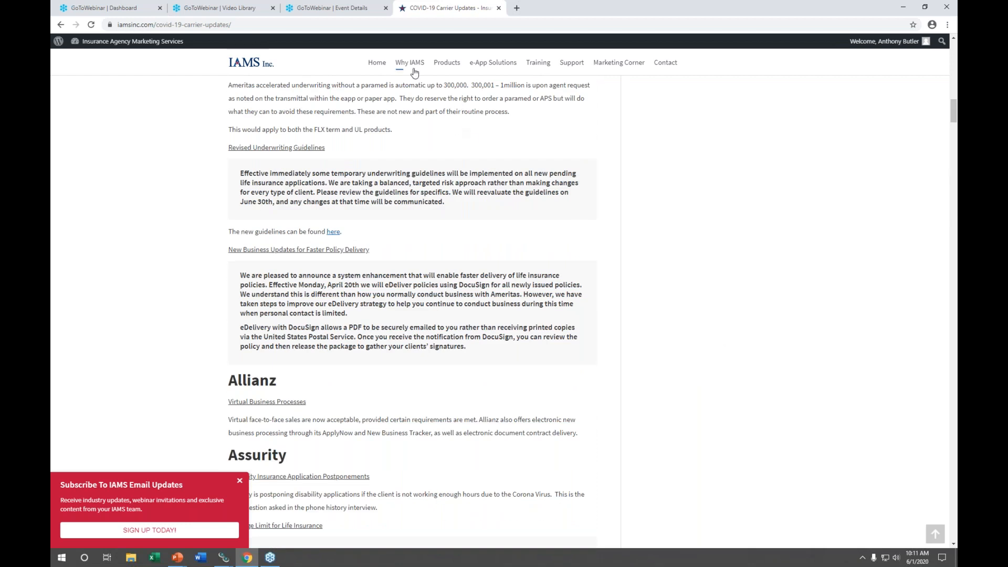
Open the e-App Solutions page and look over the online application tools for annuity, life insurance and Medicare
{"action": "mouse_move", "coordinate": [504, 66]}
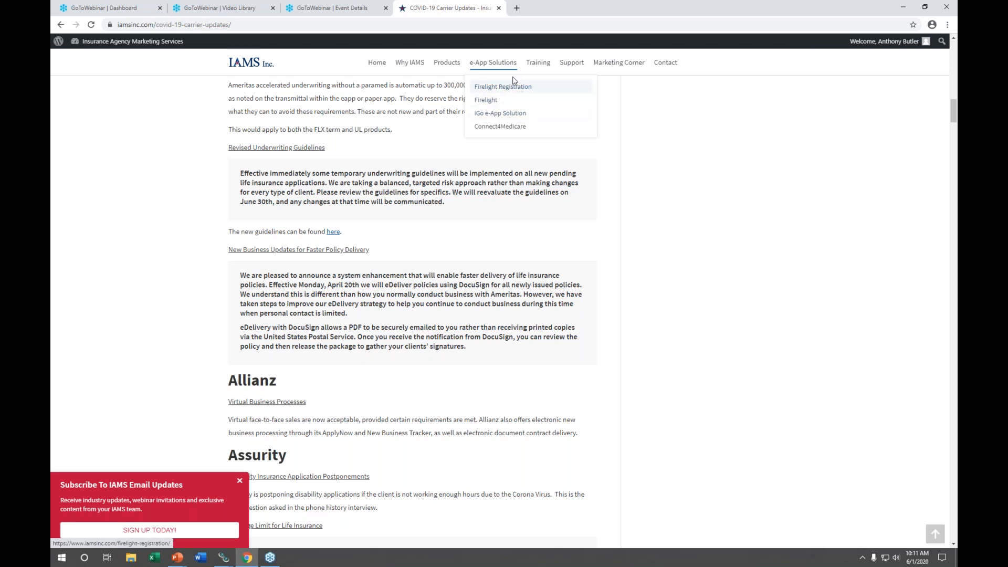
{"action": "left_click", "coordinate": [508, 116]}
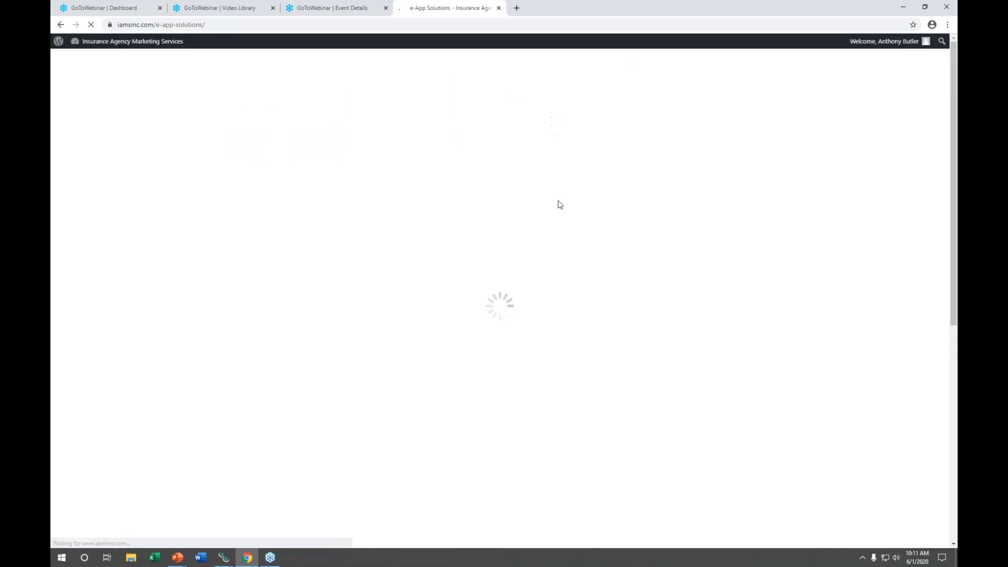
{"action": "scroll", "coordinate": [754, 218], "scroll_direction": "down", "scroll_amount": 5}
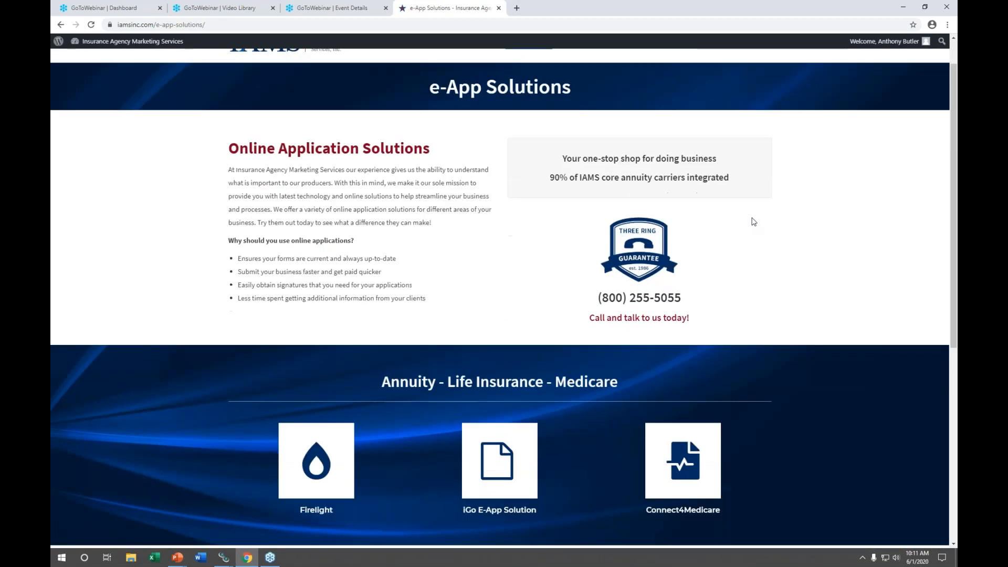
{"action": "scroll", "coordinate": [748, 217], "scroll_direction": "up", "scroll_amount": 4}
{"action": "scroll", "coordinate": [746, 221], "scroll_direction": "down", "scroll_amount": 2}
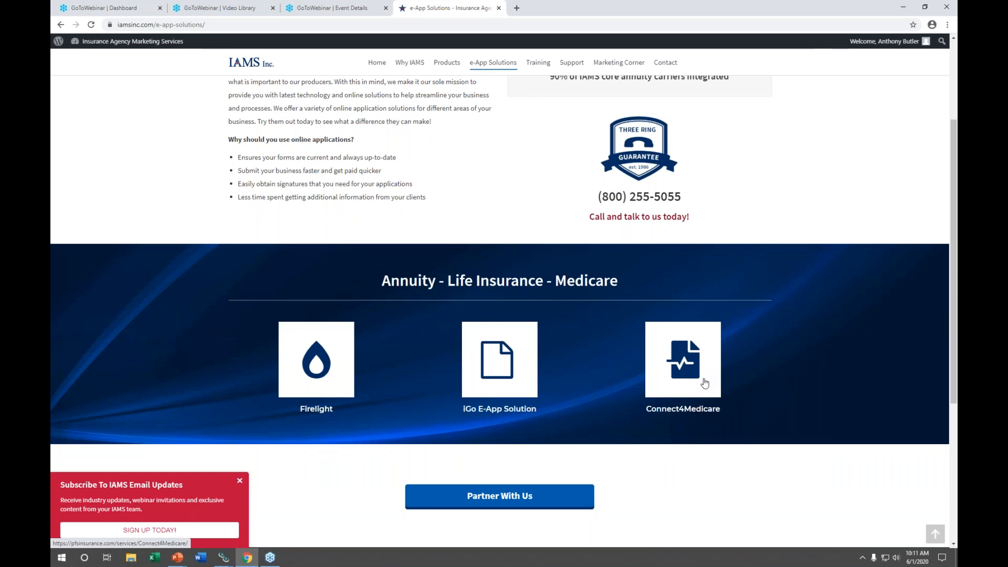
Launch the iGo e-App solution and start a new case
{"action": "left_click", "coordinate": [496, 369]}
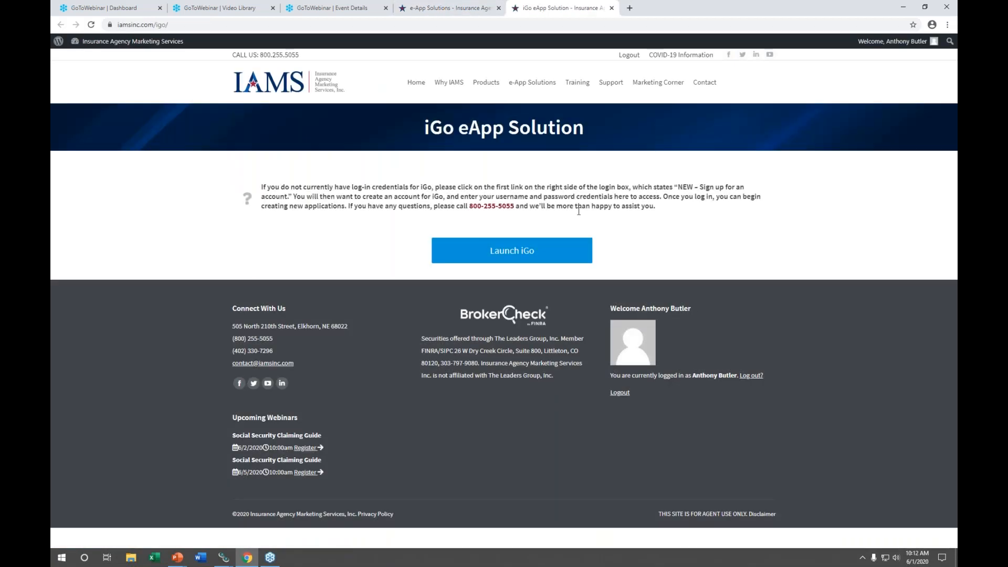
{"action": "left_click", "coordinate": [522, 255]}
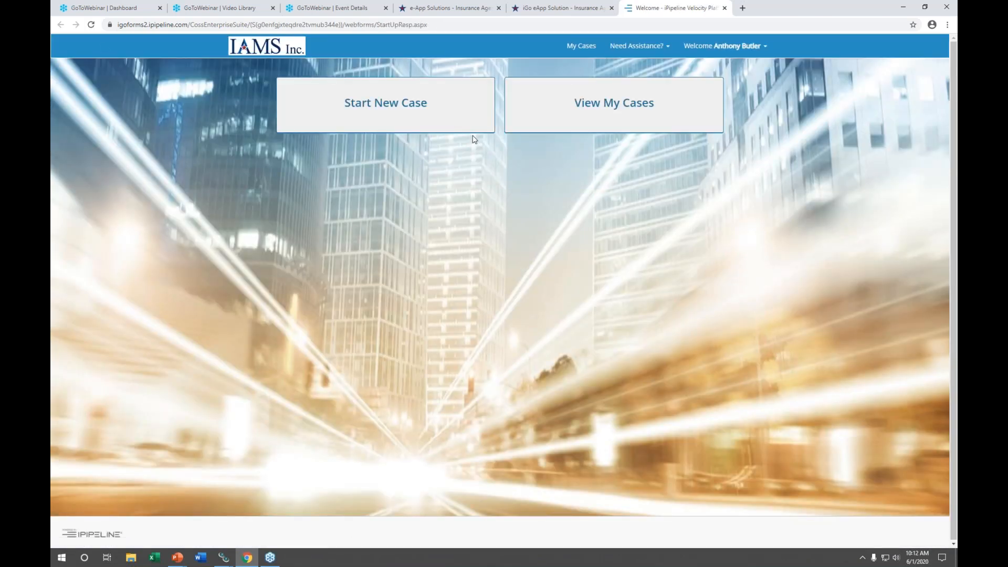
{"action": "left_click", "coordinate": [389, 108]}
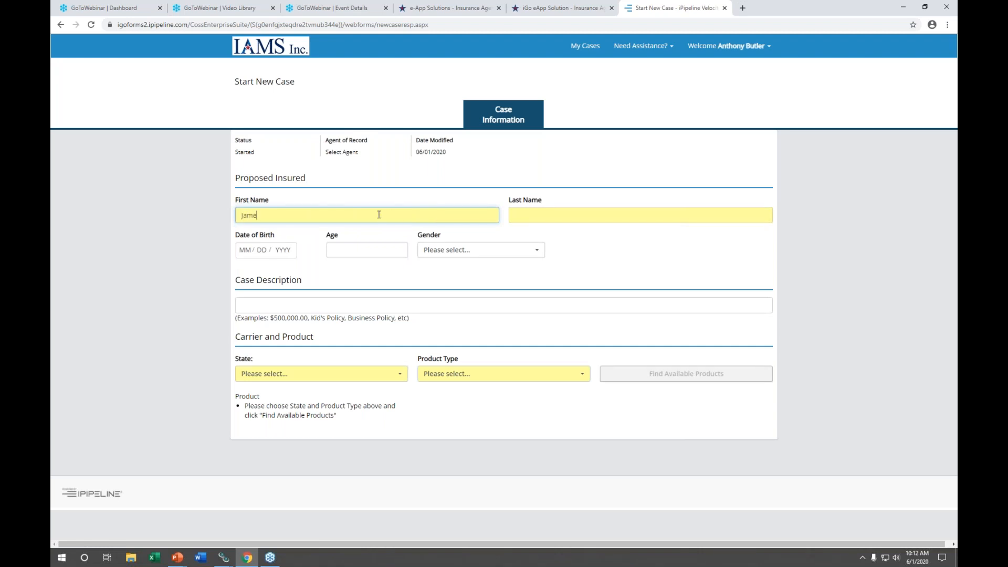
Fill in the proposed insured's first and last name and set the age to 55
{"action": "type", "text": "s"}
{"action": "key", "text": "Tab"}
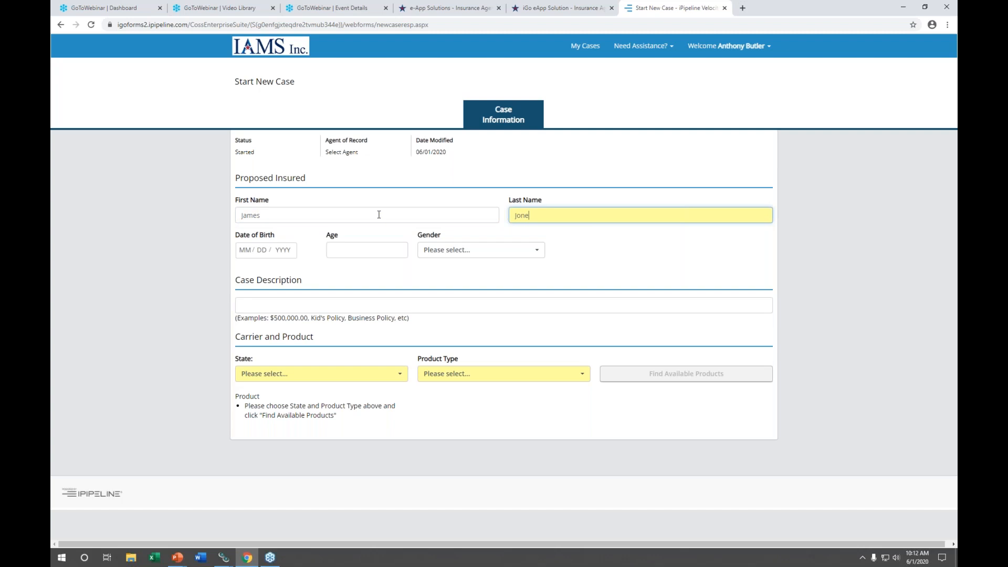
{"action": "left_click", "coordinate": [334, 249]}
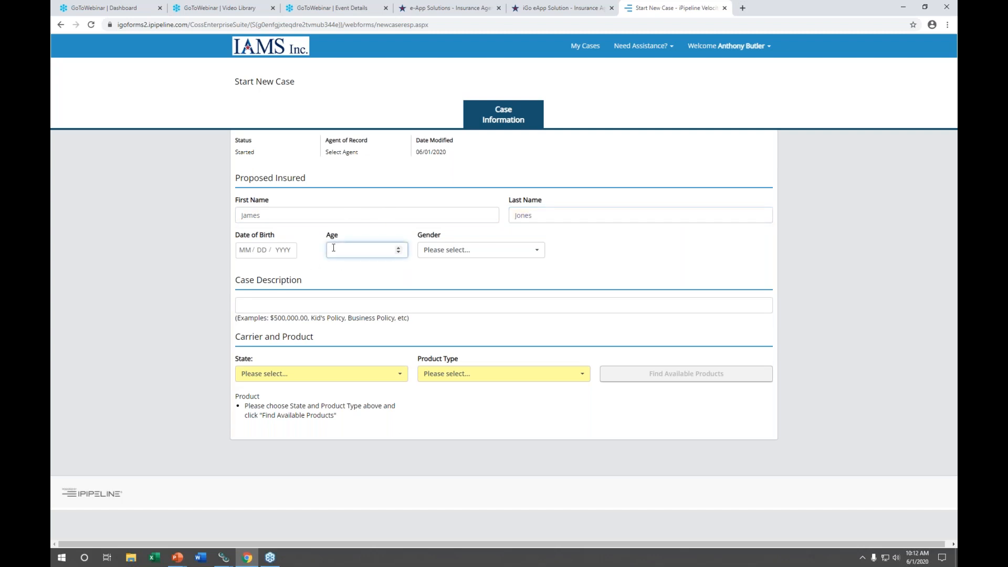
Set the case's state to Nebraska and the product type to Term Life
{"action": "left_click", "coordinate": [291, 374]}
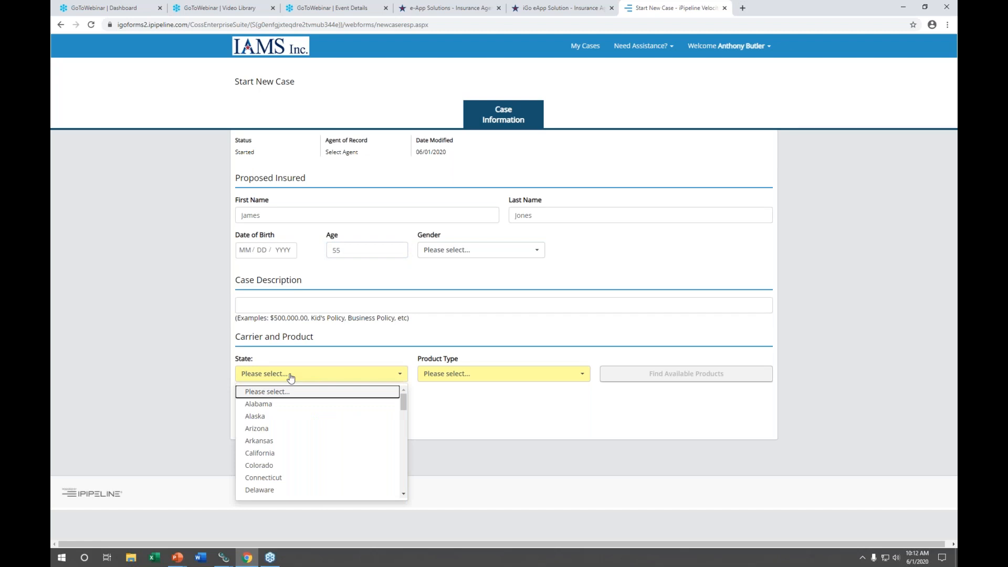
{"action": "key", "text": "n"}
{"action": "left_click", "coordinate": [268, 441]}
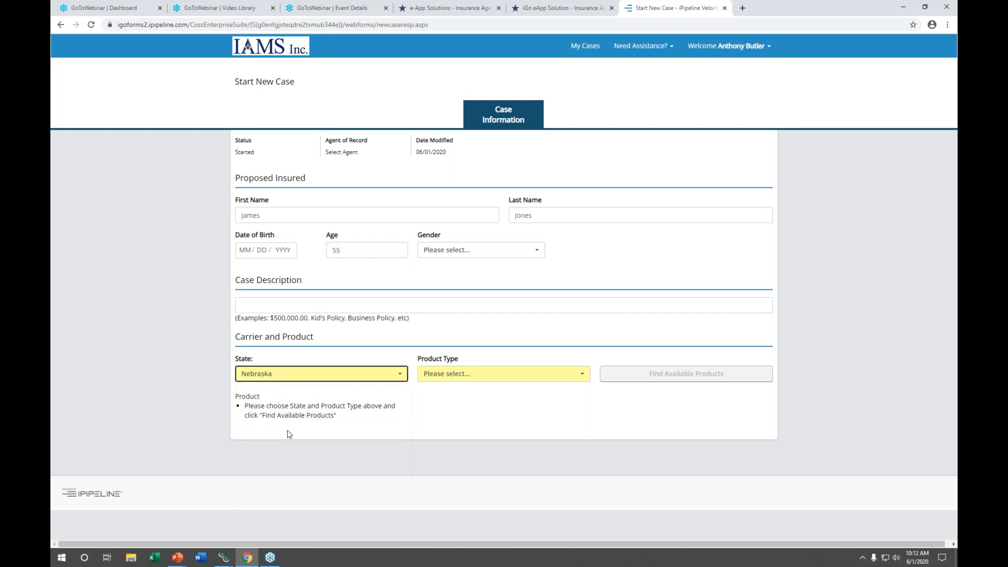
{"action": "left_click", "coordinate": [495, 378]}
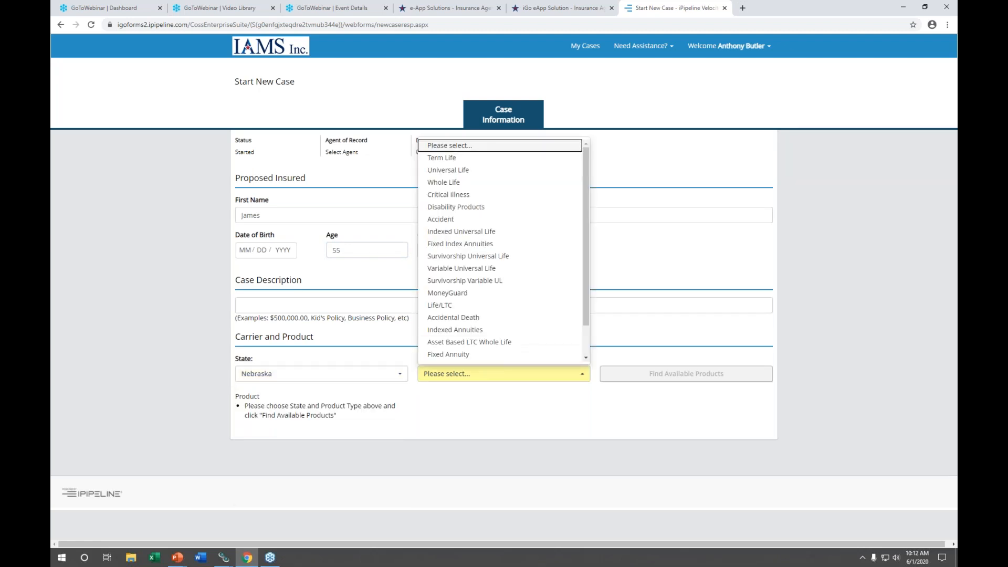
{"action": "left_click", "coordinate": [463, 159]}
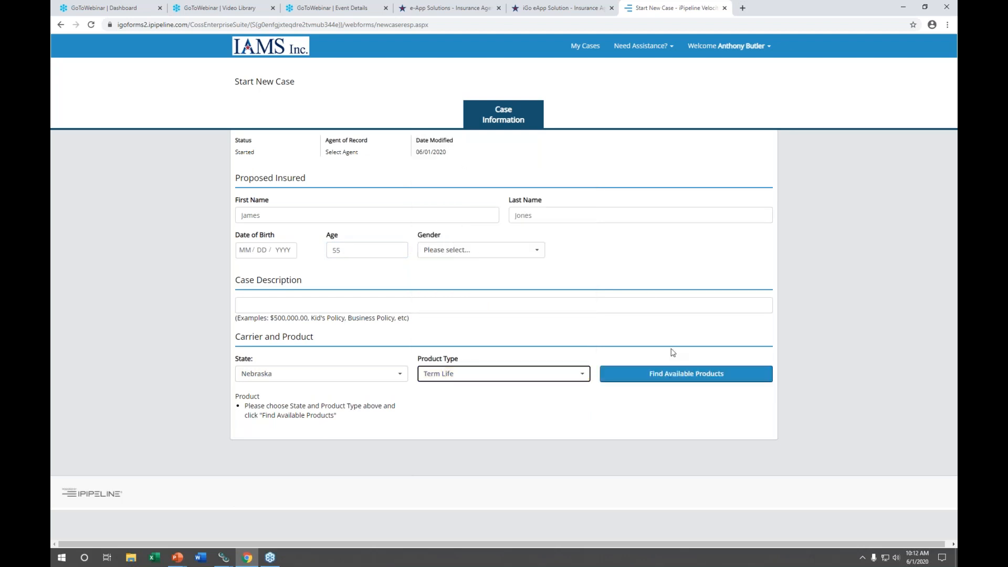
Find the available term life products for the case and look through the listed carriers
{"action": "left_click", "coordinate": [688, 375]}
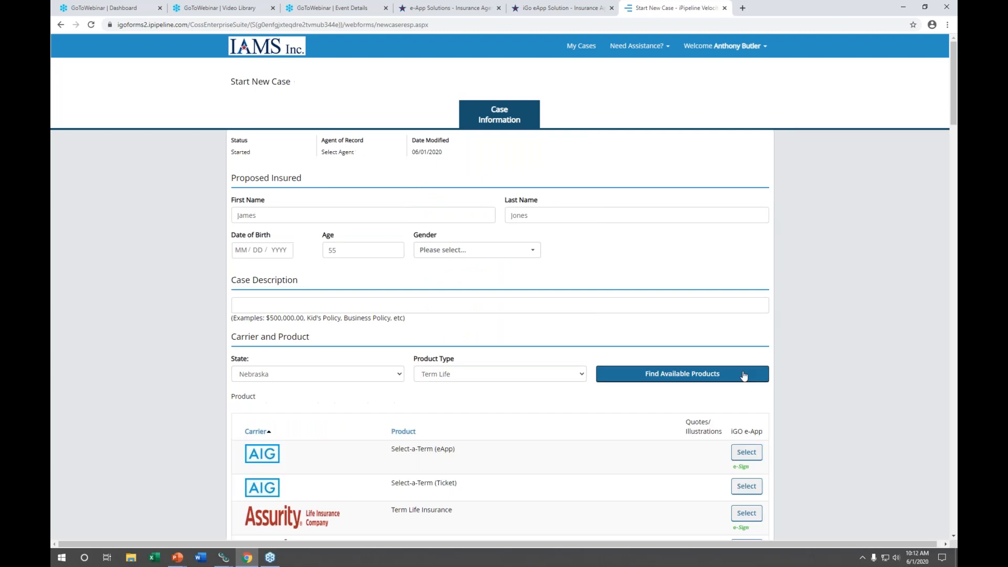
{"action": "scroll", "coordinate": [565, 453], "scroll_direction": "down", "scroll_amount": 4}
{"action": "scroll", "coordinate": [567, 451], "scroll_direction": "down", "scroll_amount": 4}
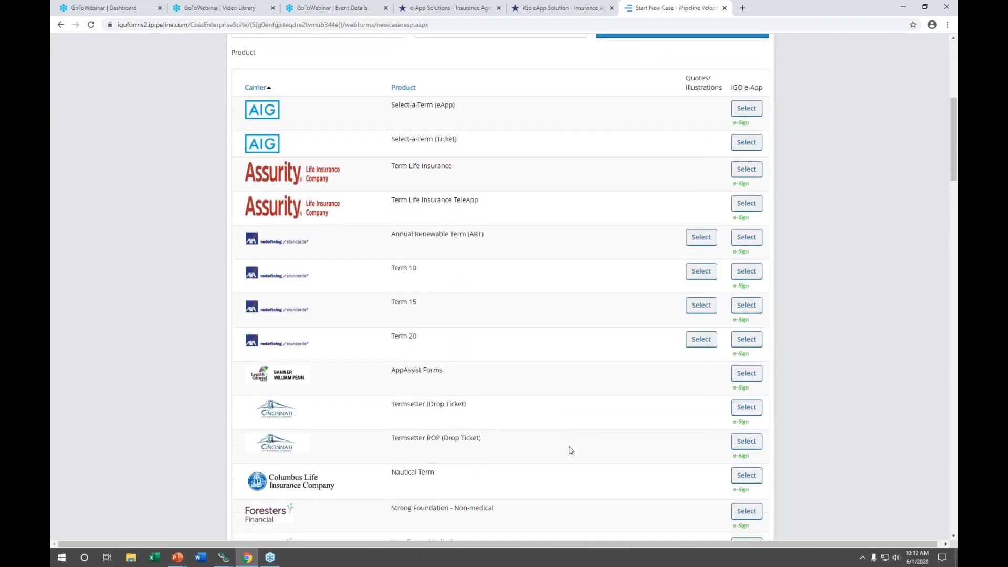
{"action": "scroll", "coordinate": [565, 451], "scroll_direction": "up", "scroll_amount": 7}
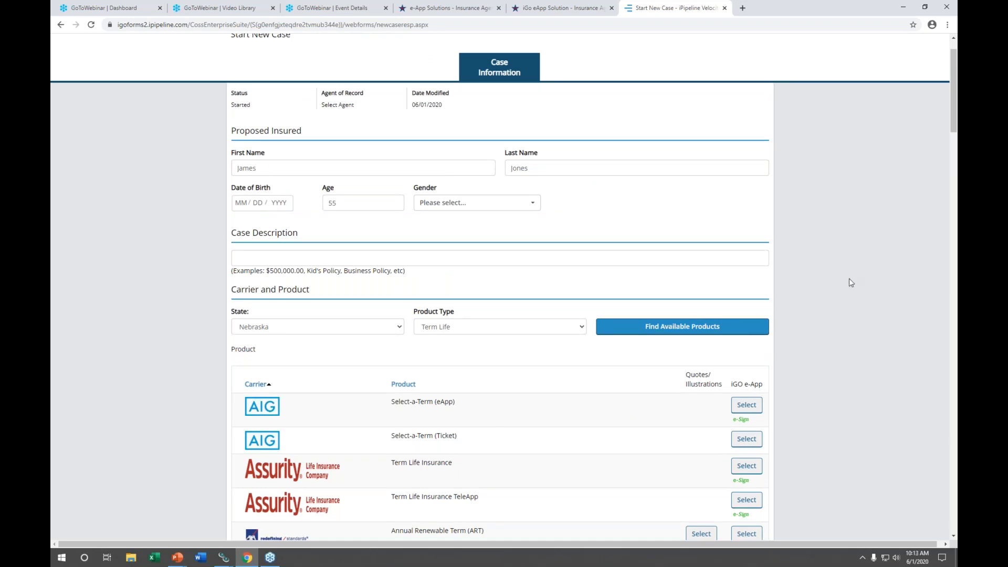
Return to the agency website's tab, open the Life products page and look over the Life Resources and Tools section
{"action": "left_click", "coordinate": [446, 8]}
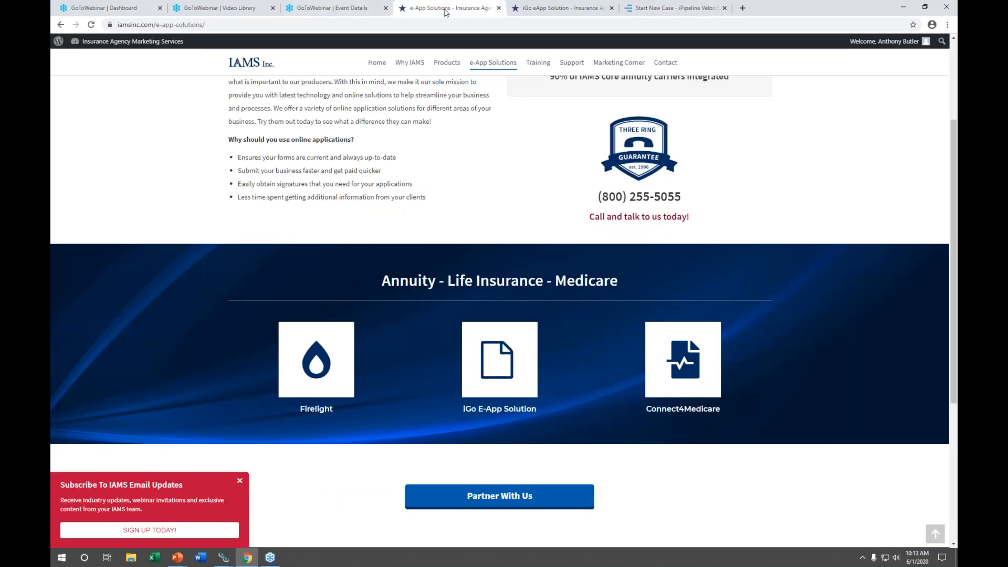
{"action": "scroll", "coordinate": [506, 153], "scroll_direction": "up", "scroll_amount": 3}
{"action": "mouse_move", "coordinate": [487, 86]}
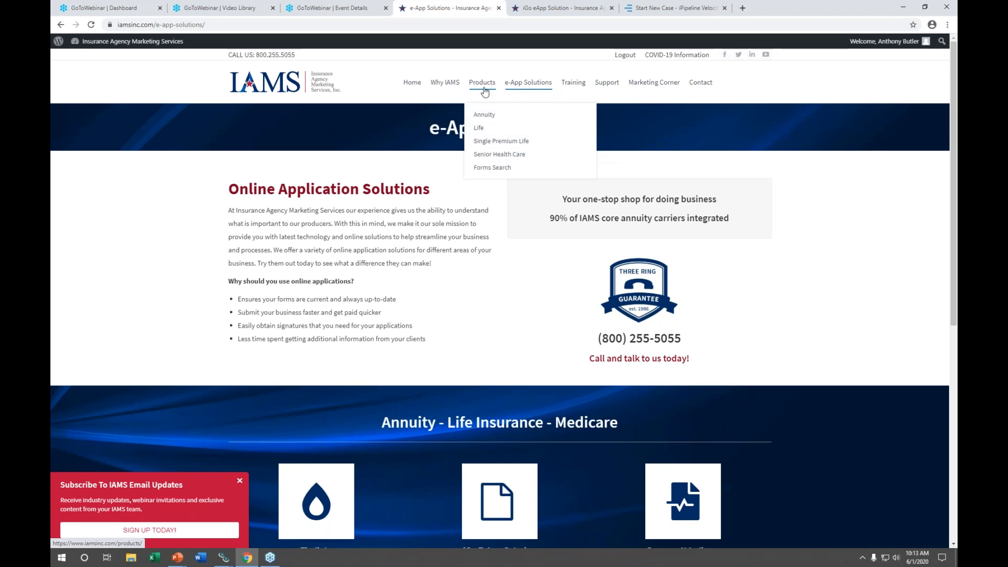
{"action": "left_click", "coordinate": [478, 130]}
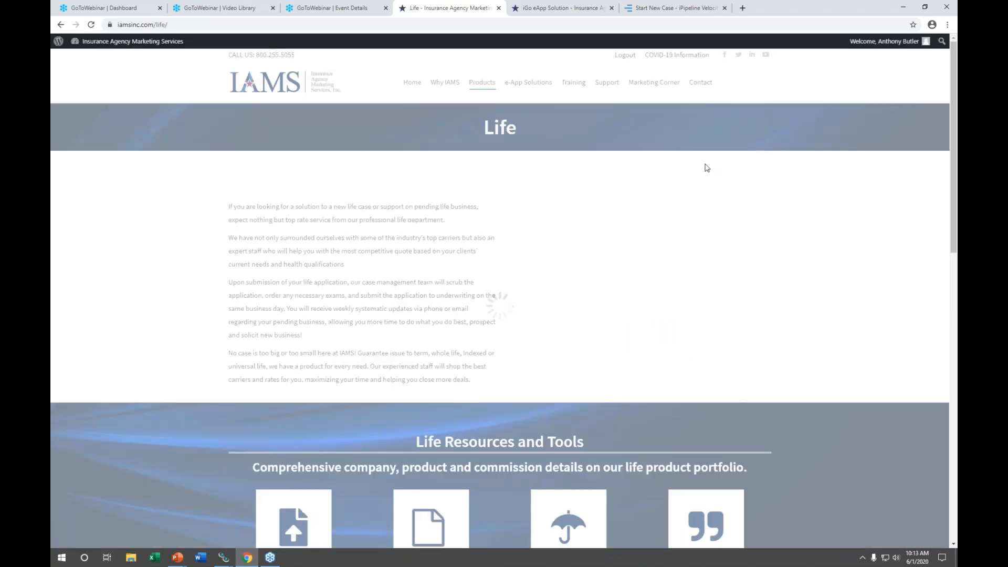
{"action": "scroll", "coordinate": [680, 156], "scroll_direction": "down", "scroll_amount": 3}
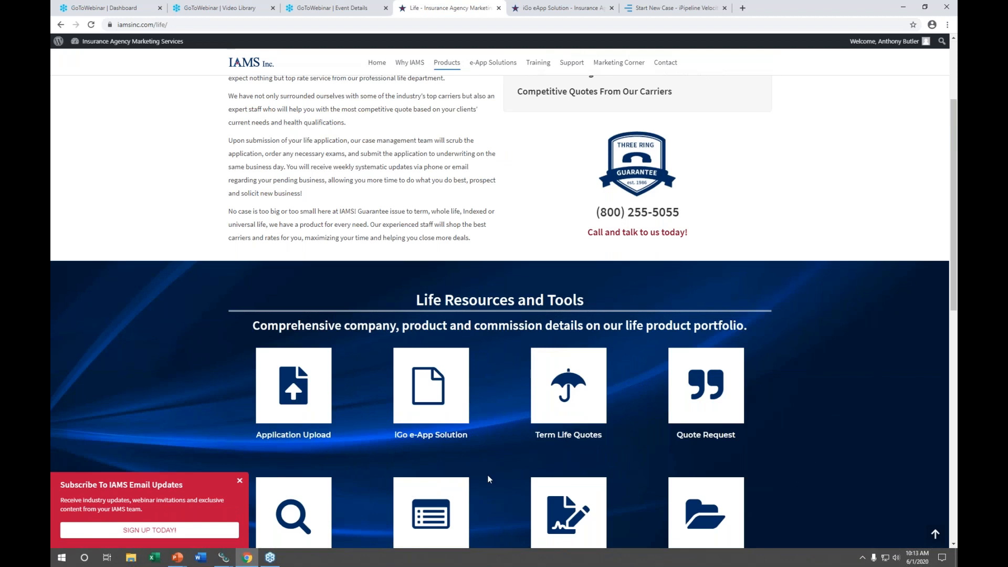
{"action": "scroll", "coordinate": [594, 206], "scroll_direction": "down", "scroll_amount": 5}
{"action": "scroll", "coordinate": [597, 221], "scroll_direction": "up", "scroll_amount": 4}
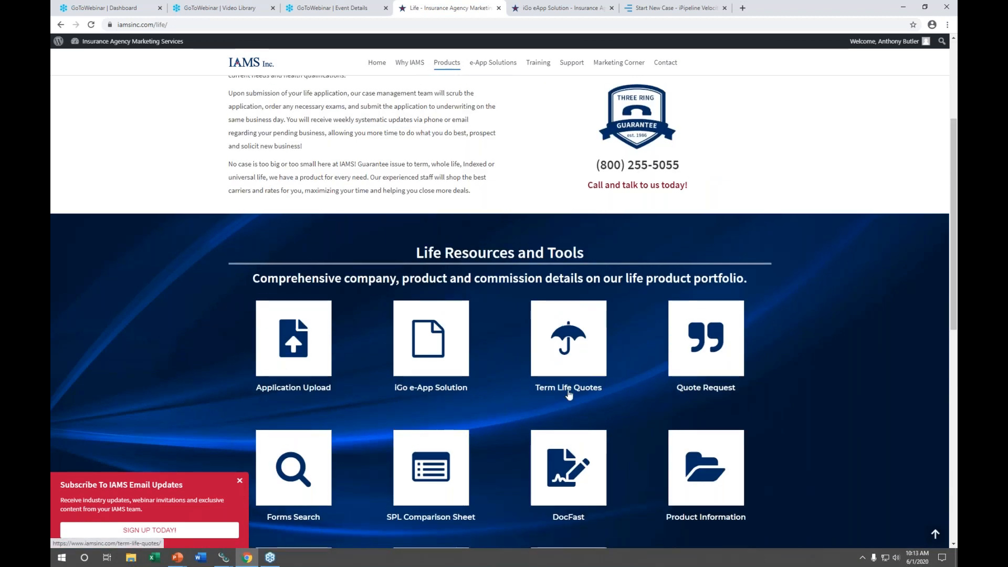
Open the Term Life Quotes tool and fill in the client's name, date of birth and gender as Female
{"action": "left_click", "coordinate": [574, 354]}
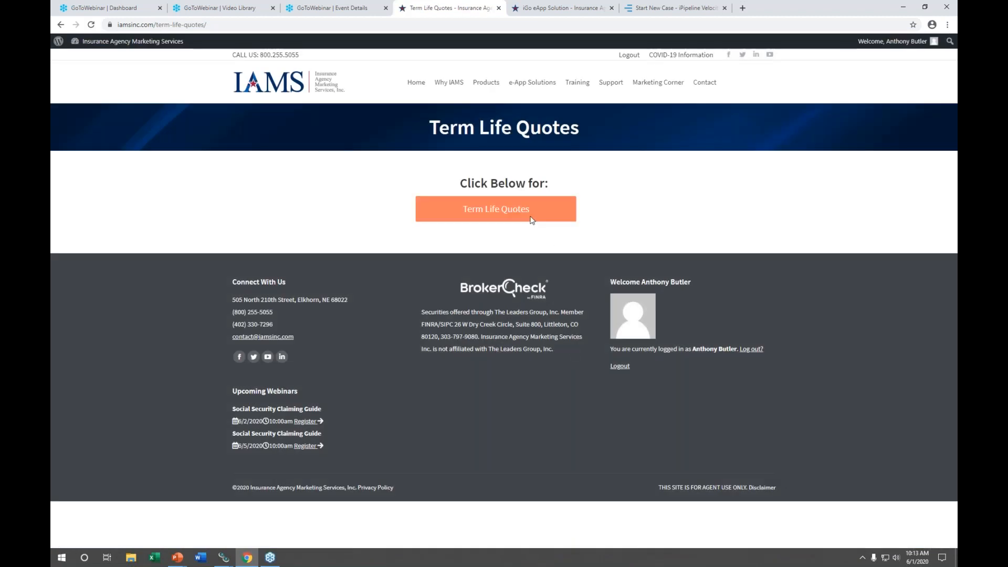
{"action": "left_click", "coordinate": [501, 216]}
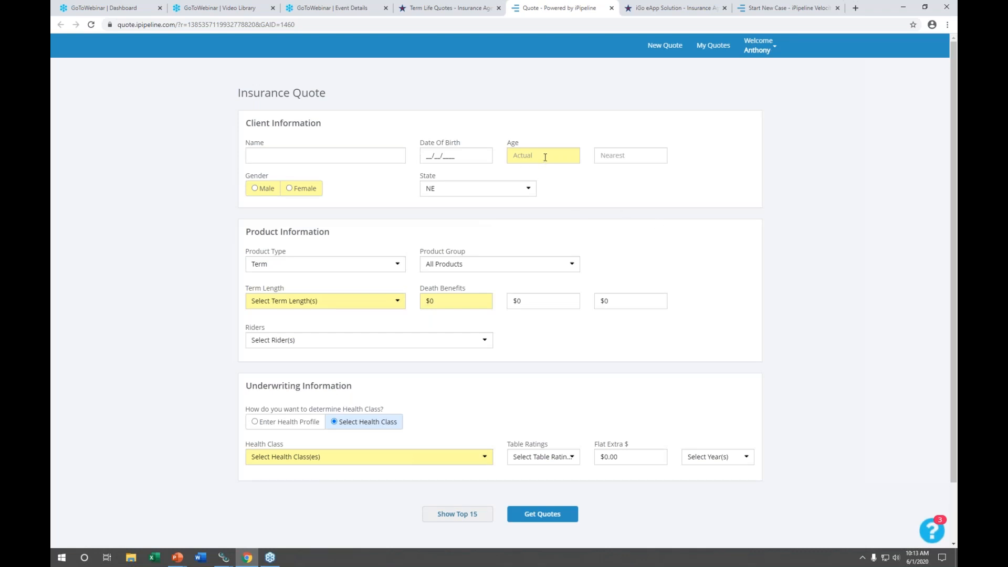
{"action": "left_click", "coordinate": [310, 156]}
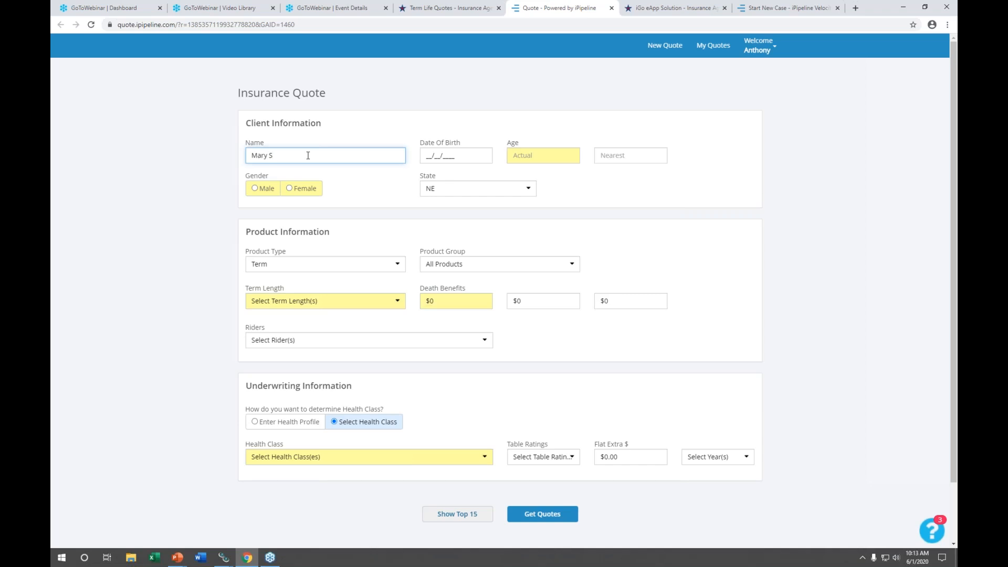
{"action": "type", "text": "Mary Smih"}
{"action": "key", "text": "Tab"}
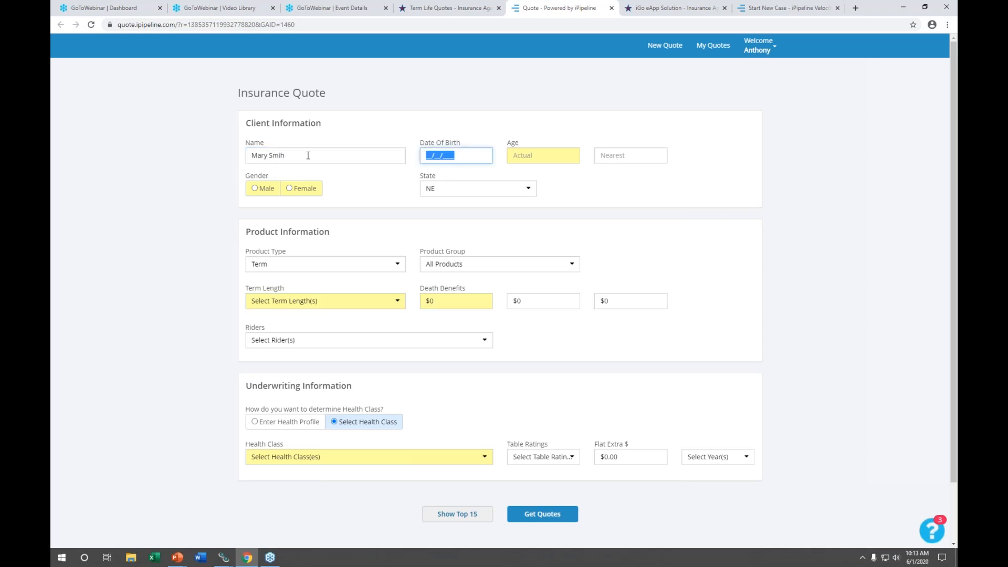
{"action": "type", "text": "04/30/"}
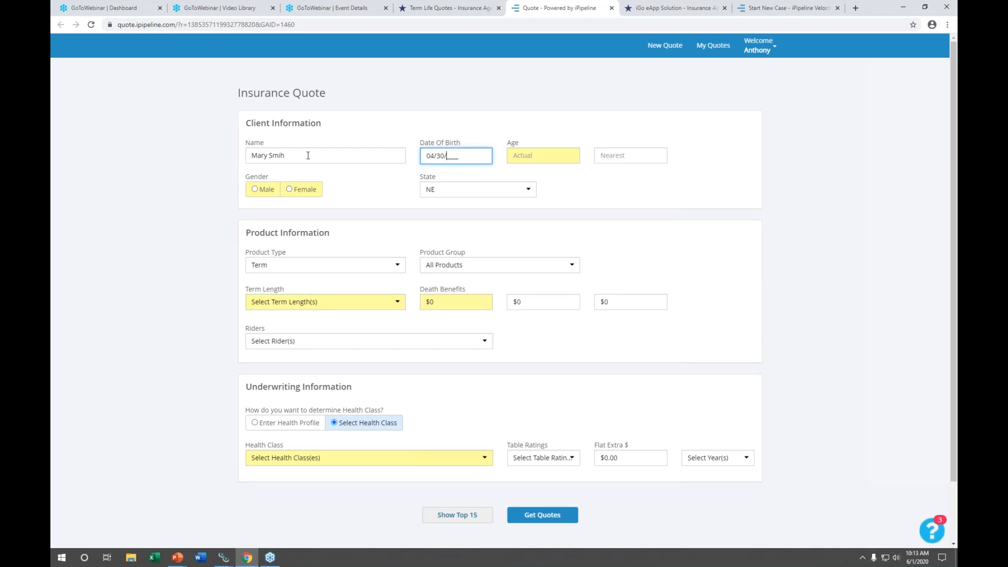
{"action": "type", "text": "1965"}
{"action": "left_click", "coordinate": [610, 197]}
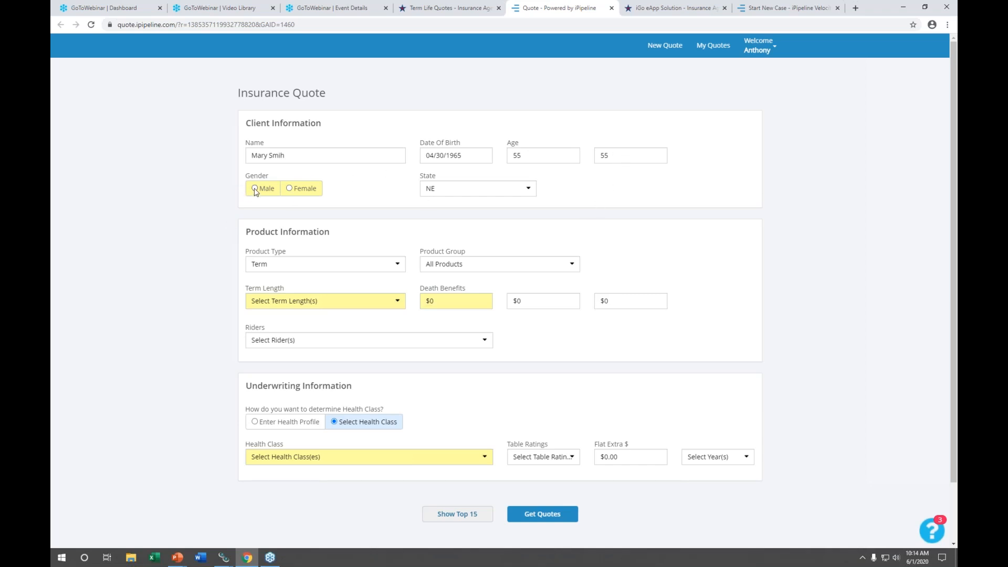
{"action": "left_click", "coordinate": [289, 189]}
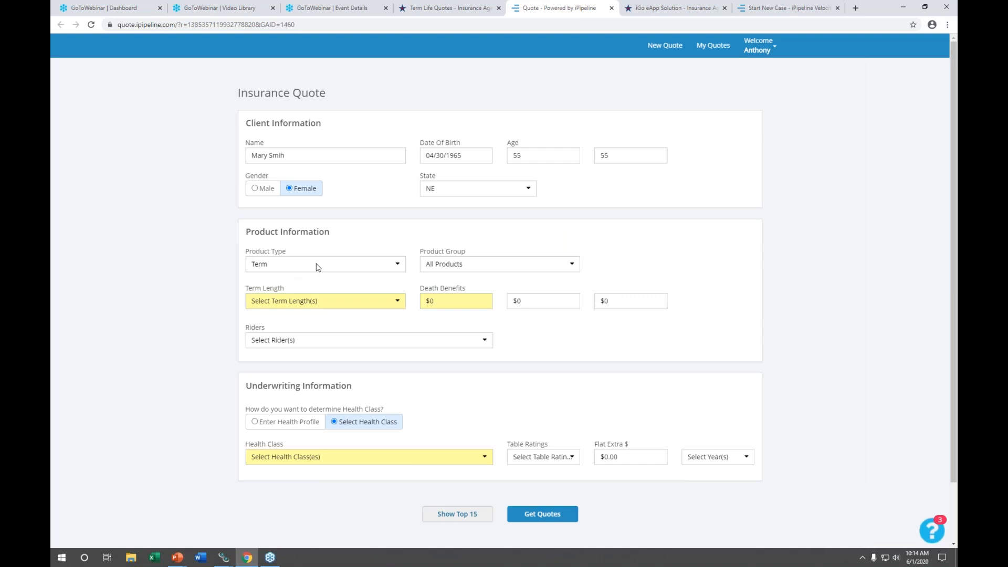
Set the quote's term length to 10 Years and the first death benefit to $100,000
{"action": "left_click", "coordinate": [354, 303]}
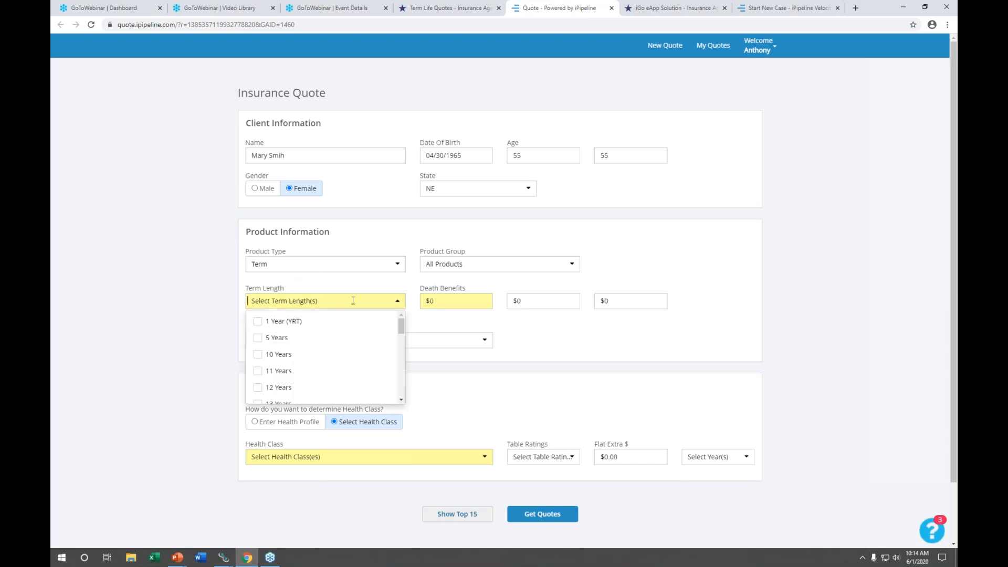
{"action": "left_click", "coordinate": [258, 357]}
{"action": "left_click", "coordinate": [466, 300]}
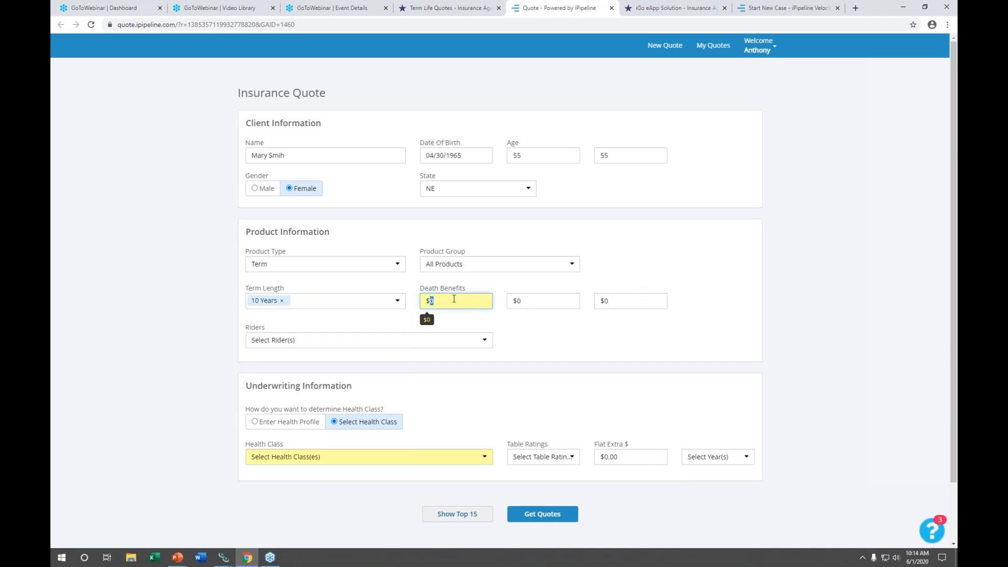
{"action": "type", "text": "1"}
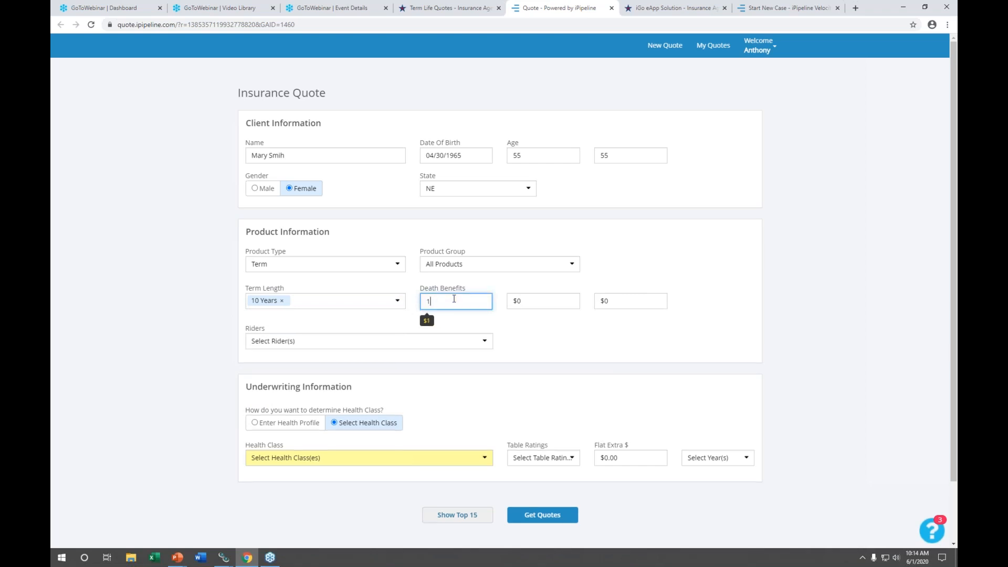
{"action": "type", "text": "00000"}
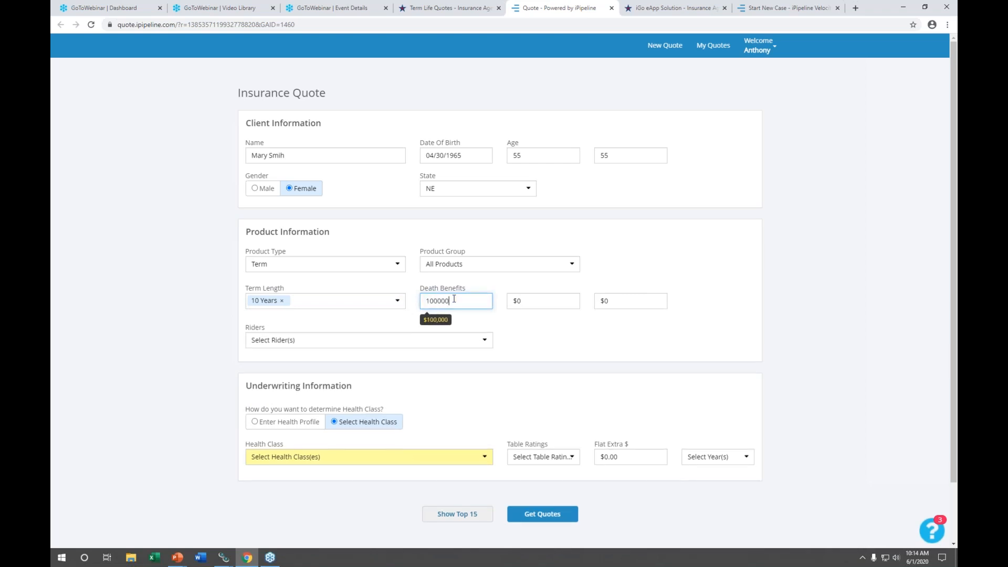
{"action": "left_click", "coordinate": [677, 343]}
Select Standard Non-Tobacco as the health class and get the term quotes
{"action": "scroll", "coordinate": [528, 400], "scroll_direction": "down", "scroll_amount": 2}
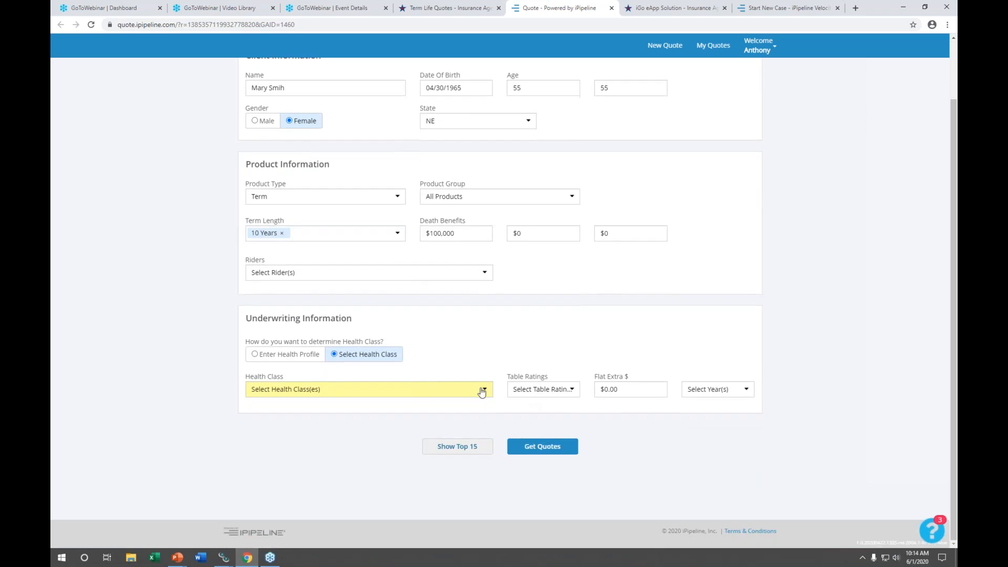
{"action": "left_click", "coordinate": [486, 394]}
{"action": "scroll", "coordinate": [473, 423], "scroll_direction": "down", "scroll_amount": 2}
{"action": "left_click", "coordinate": [269, 429]}
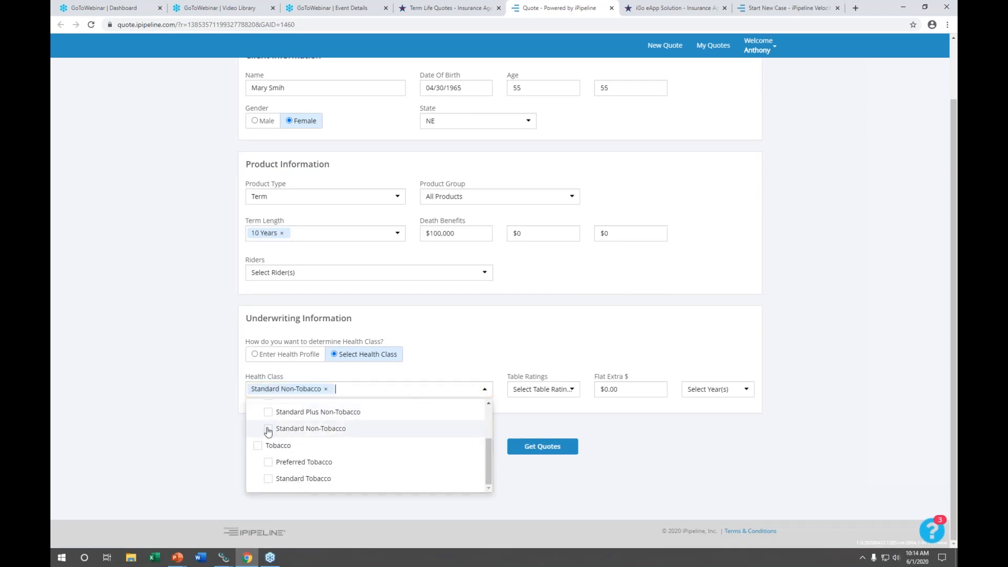
{"action": "left_click", "coordinate": [563, 453]}
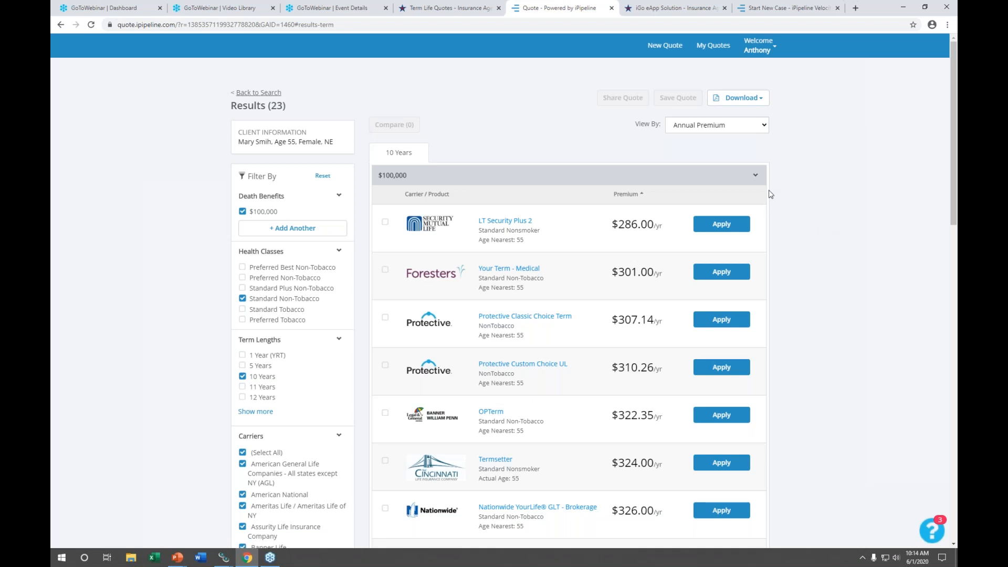
Look through the quoted carriers' premiums and switch the results to Monthly Premium
{"action": "mouse_move", "coordinate": [632, 236]}
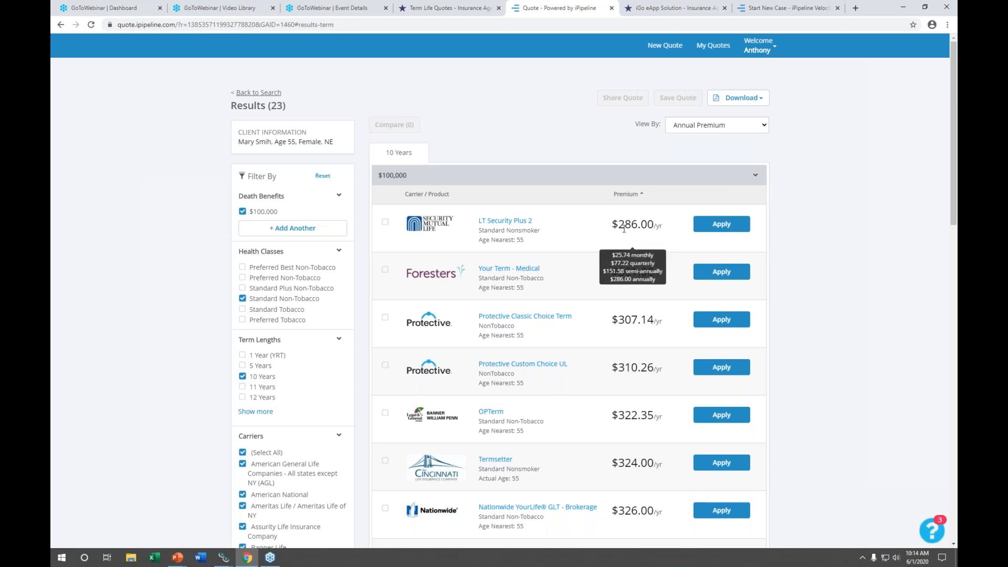
{"action": "scroll", "coordinate": [843, 293], "scroll_direction": "down", "scroll_amount": 8}
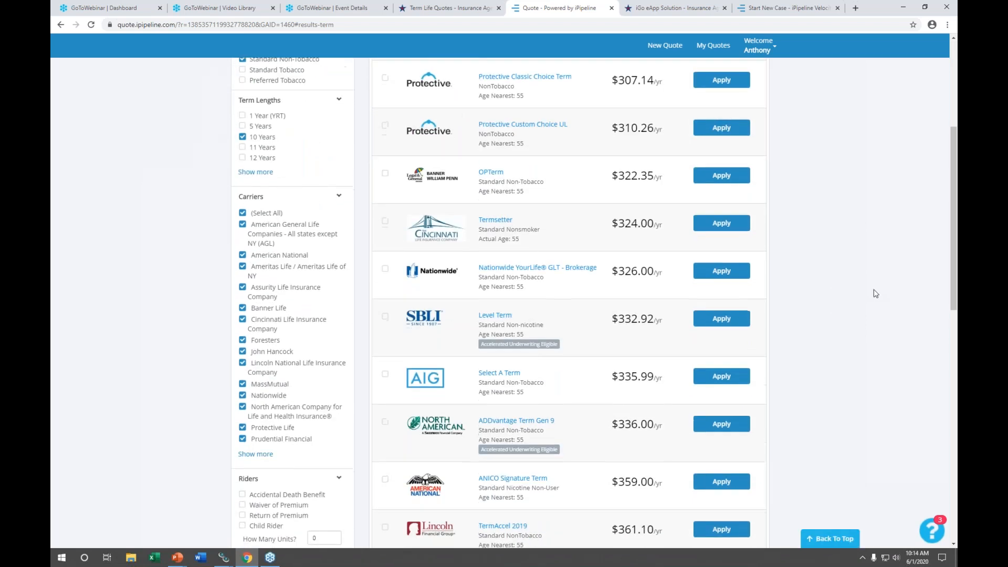
{"action": "scroll", "coordinate": [876, 293], "scroll_direction": "up", "scroll_amount": 8}
{"action": "left_click", "coordinate": [761, 126]}
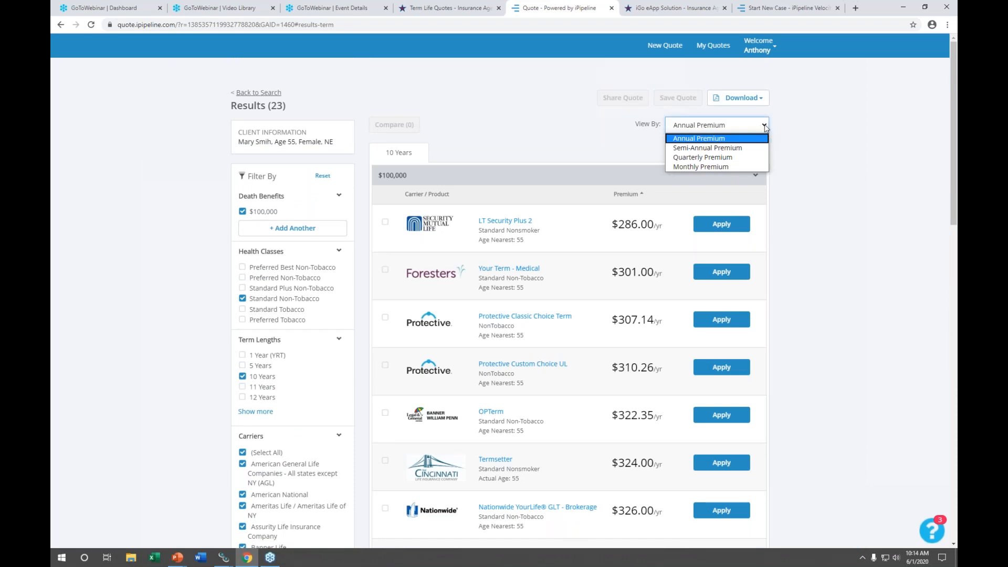
{"action": "left_click", "coordinate": [728, 167]}
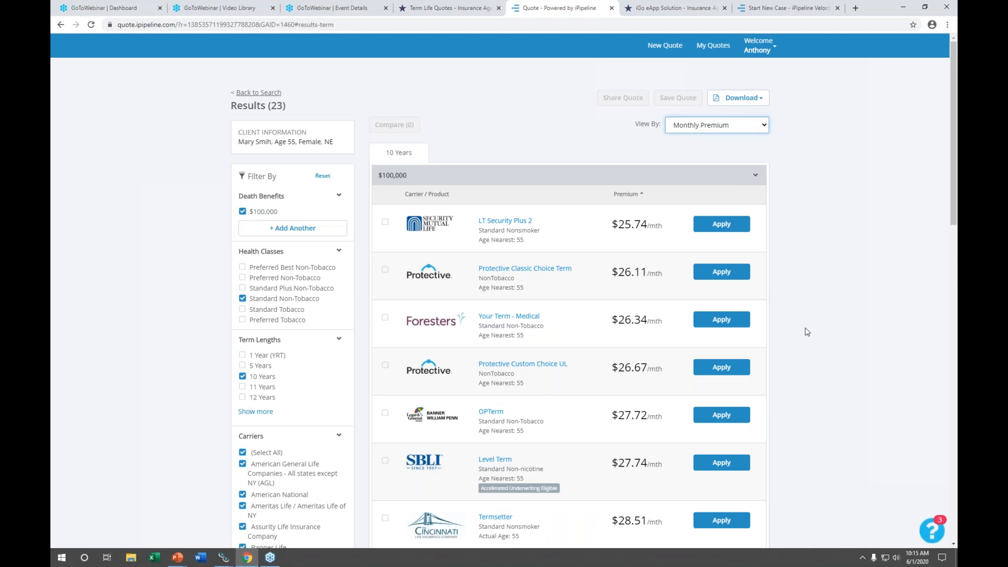
Select LT Security Plus 2, Protective Classic Choice Term, Your Term - Medical and OPTerm for comparison, leaving out Protective Custom Choice UL
{"action": "left_click", "coordinate": [384, 225]}
{"action": "left_click", "coordinate": [383, 272]}
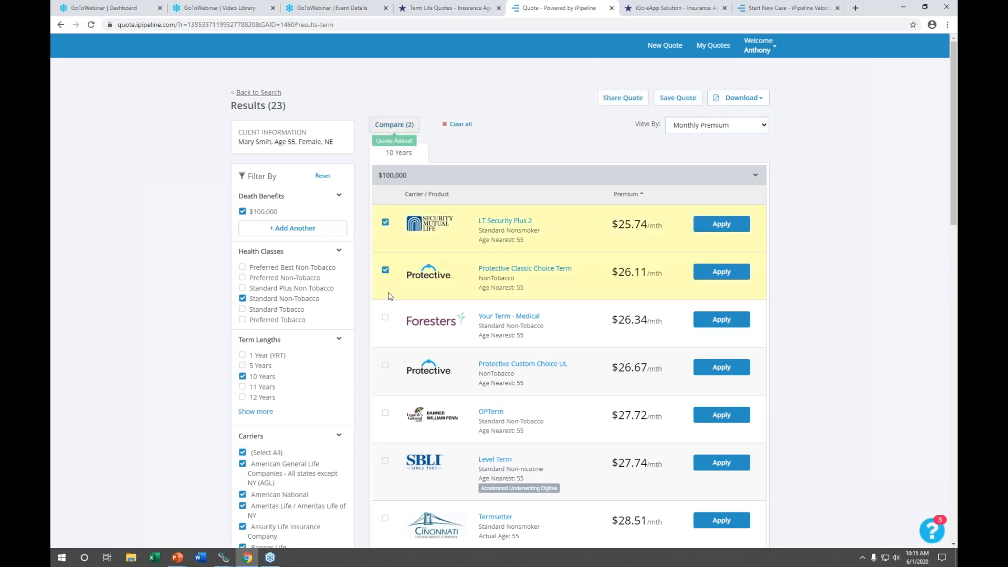
{"action": "left_click", "coordinate": [385, 318]}
{"action": "left_click", "coordinate": [385, 367]}
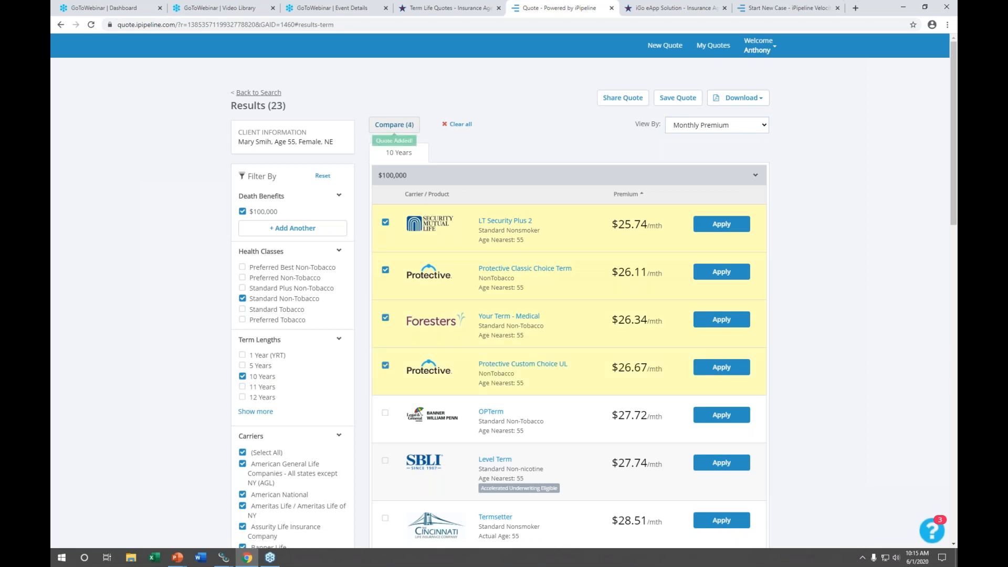
{"action": "left_click", "coordinate": [386, 367]}
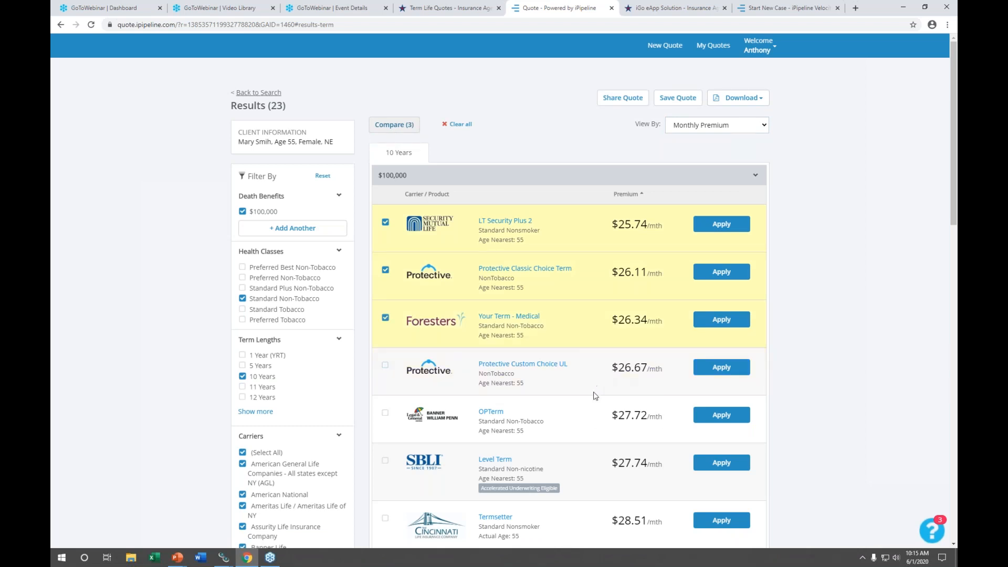
{"action": "left_click", "coordinate": [385, 413]}
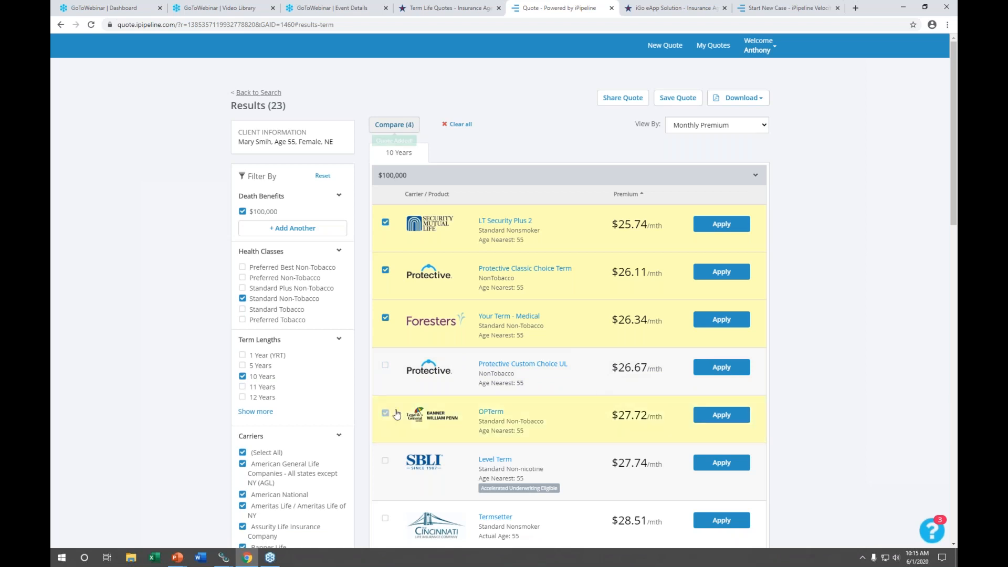
Download the List Report for the selected products and open the PDF
{"action": "left_click", "coordinate": [766, 103]}
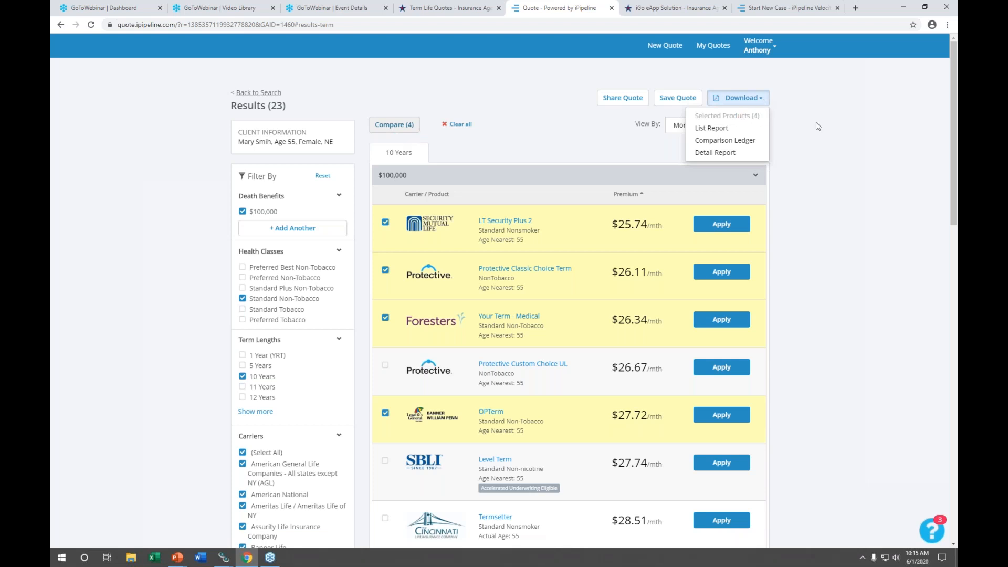
{"action": "left_click", "coordinate": [724, 129]}
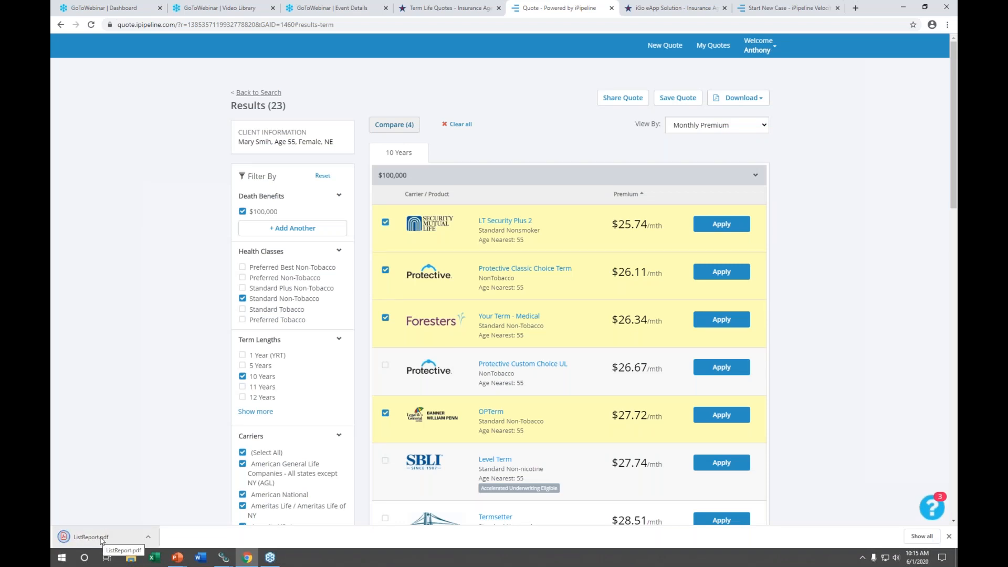
{"action": "left_click", "coordinate": [89, 537]}
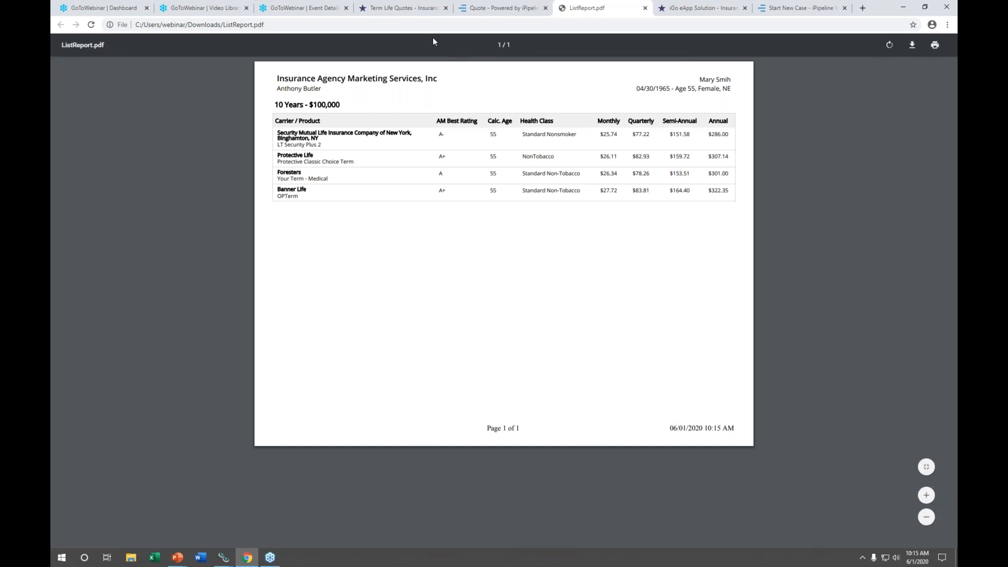
Return to the quote's search form and set the product type to Guaranteed Universal Life (GUL) with maturity To Age 100
{"action": "left_click", "coordinate": [410, 13]}
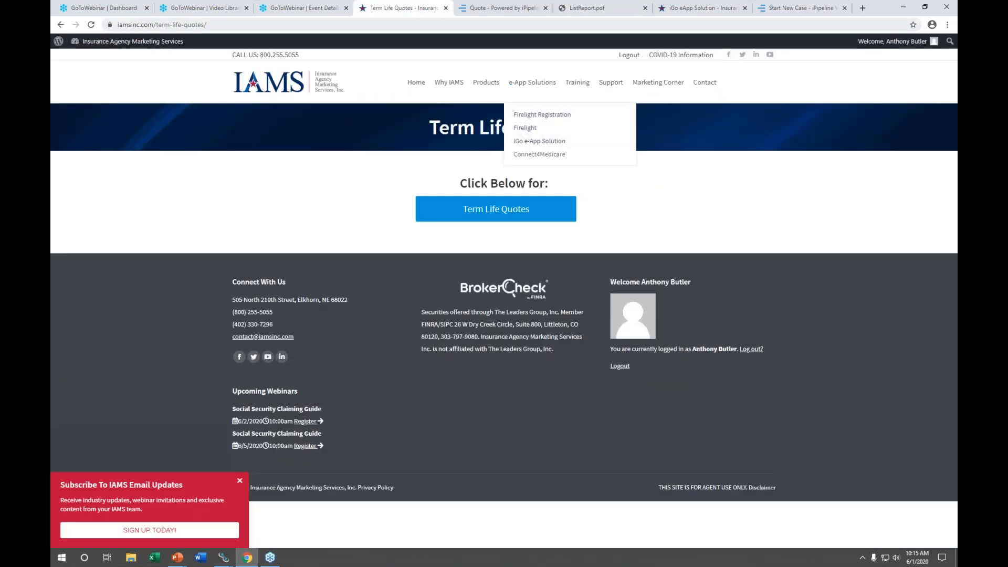
{"action": "left_click", "coordinate": [497, 15]}
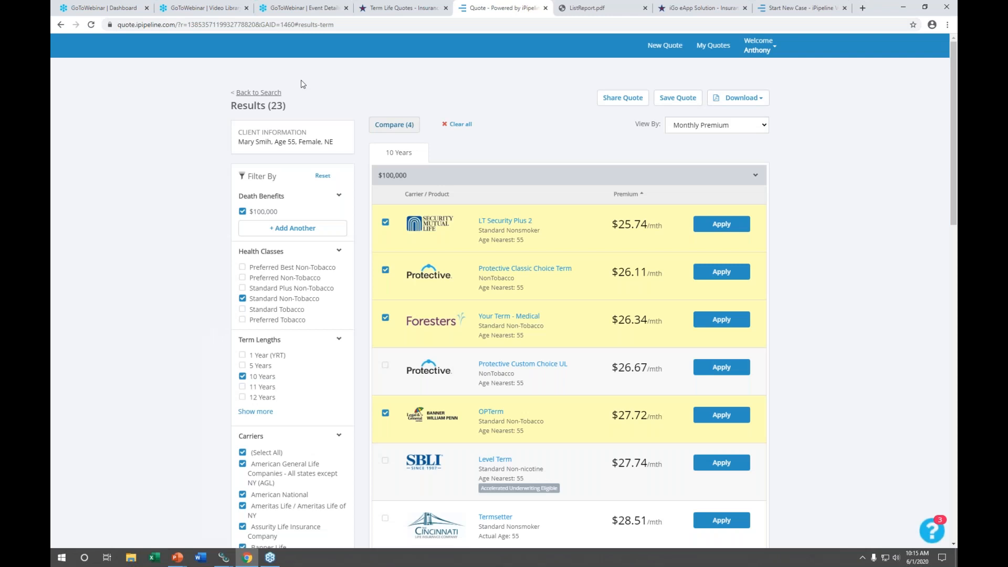
{"action": "left_click", "coordinate": [268, 93]}
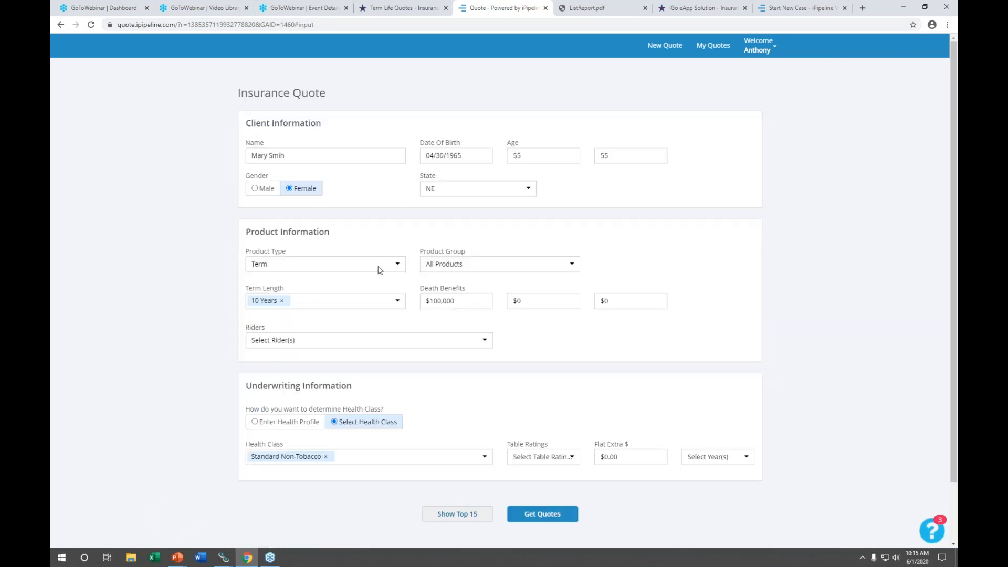
{"action": "left_click", "coordinate": [398, 266]}
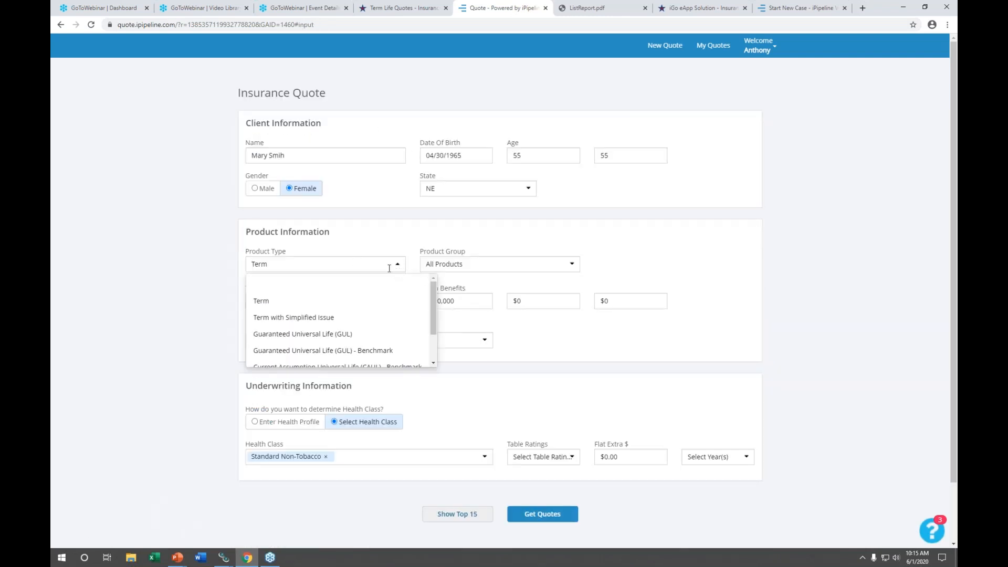
{"action": "left_click", "coordinate": [322, 337]}
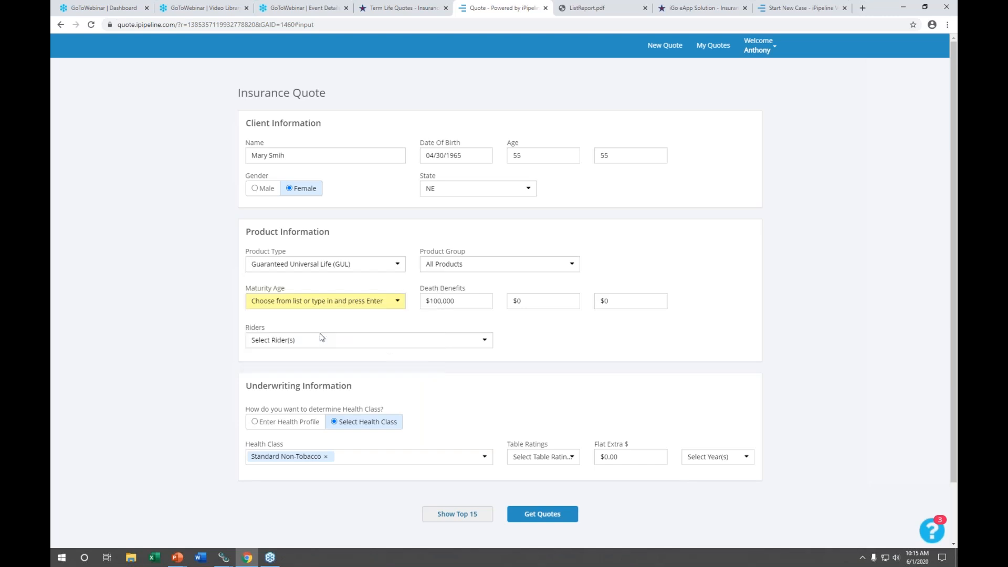
{"action": "left_click", "coordinate": [396, 307]}
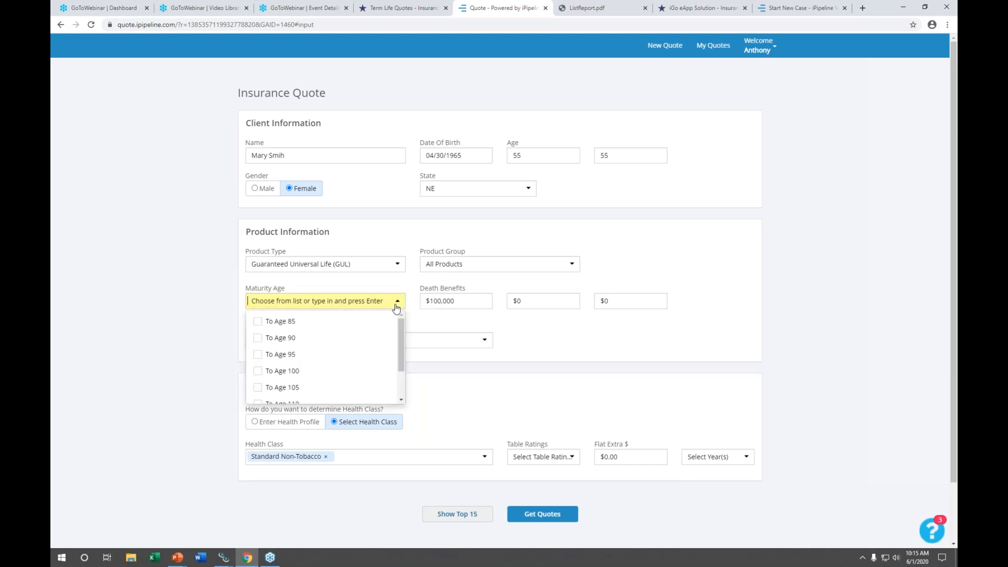
{"action": "left_click", "coordinate": [258, 371]}
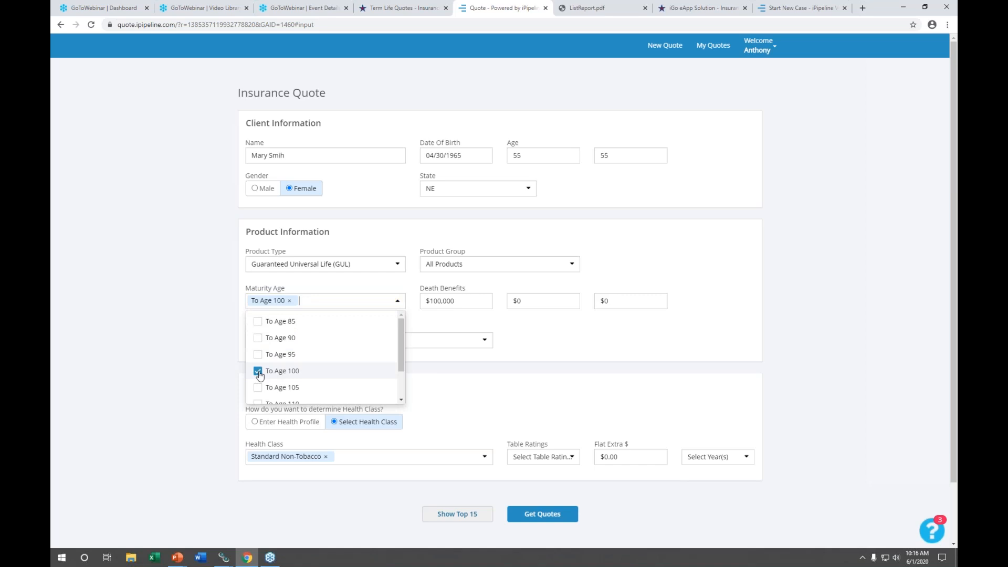
{"action": "left_click", "coordinate": [616, 350]}
Get the Guaranteed Universal Life quotes and view them by Monthly Premium
{"action": "left_click", "coordinate": [549, 517]}
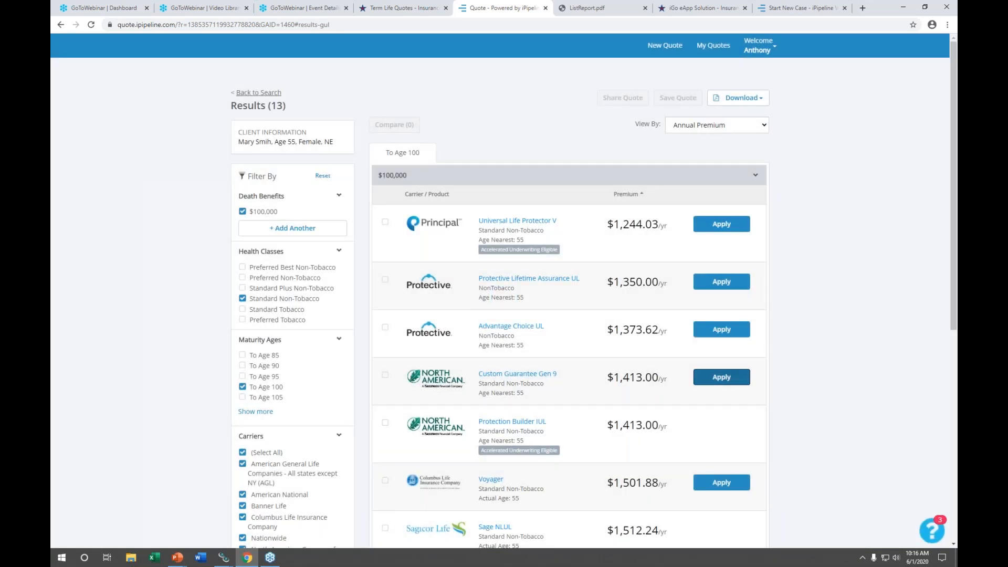
{"action": "left_click", "coordinate": [757, 126]}
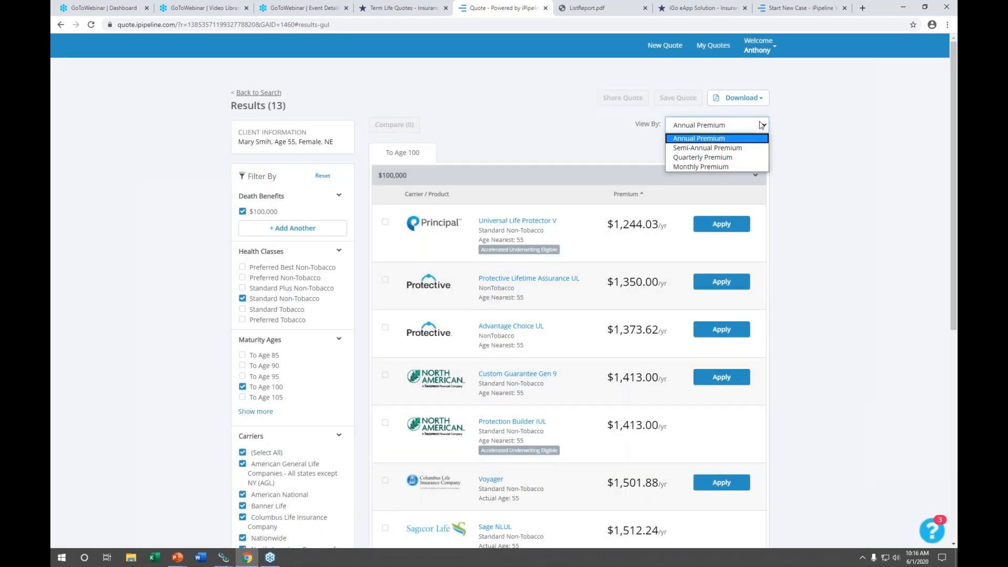
{"action": "left_click", "coordinate": [712, 167]}
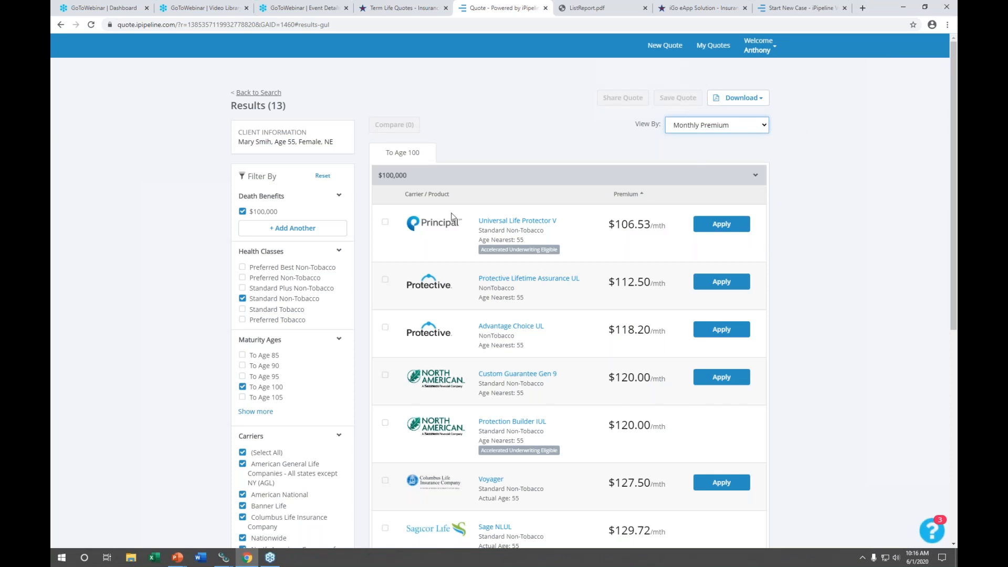
Select Universal Life Protector V, Protective Lifetime Assurance UL, Advantage Choice UL and Custom Guarantee Gen 9 for comparison
{"action": "left_click", "coordinate": [385, 222]}
{"action": "left_click", "coordinate": [385, 280]}
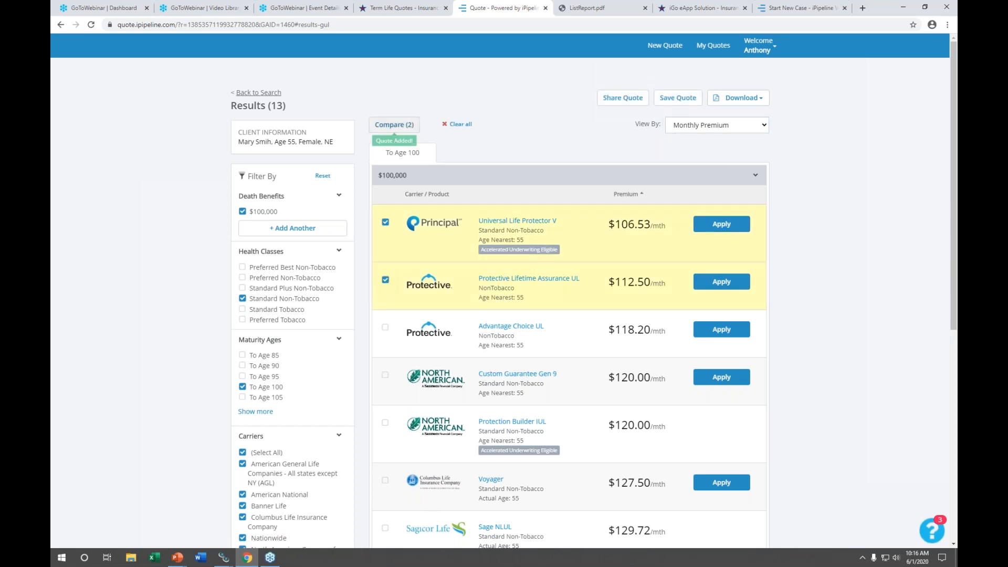
{"action": "left_click", "coordinate": [386, 329]}
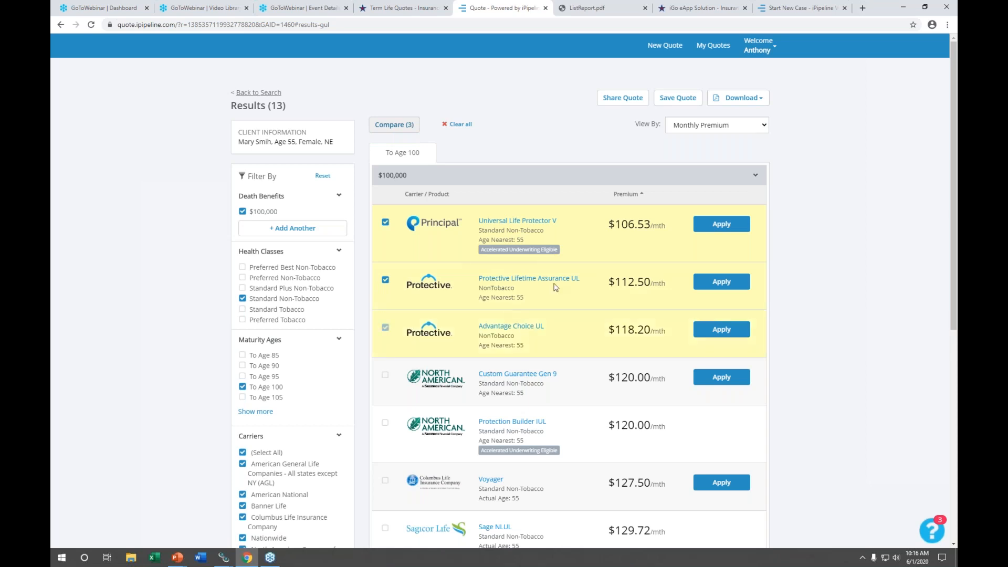
{"action": "left_click", "coordinate": [386, 376]}
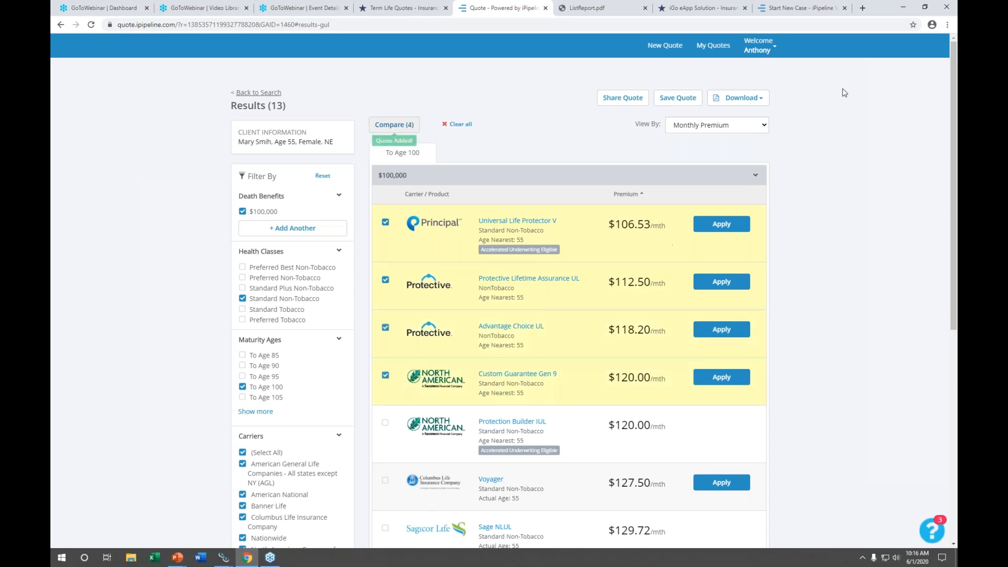
Download the List Report for the selected Guaranteed Universal Life products and open the PDF
{"action": "left_click", "coordinate": [761, 99]}
{"action": "left_click", "coordinate": [729, 129]}
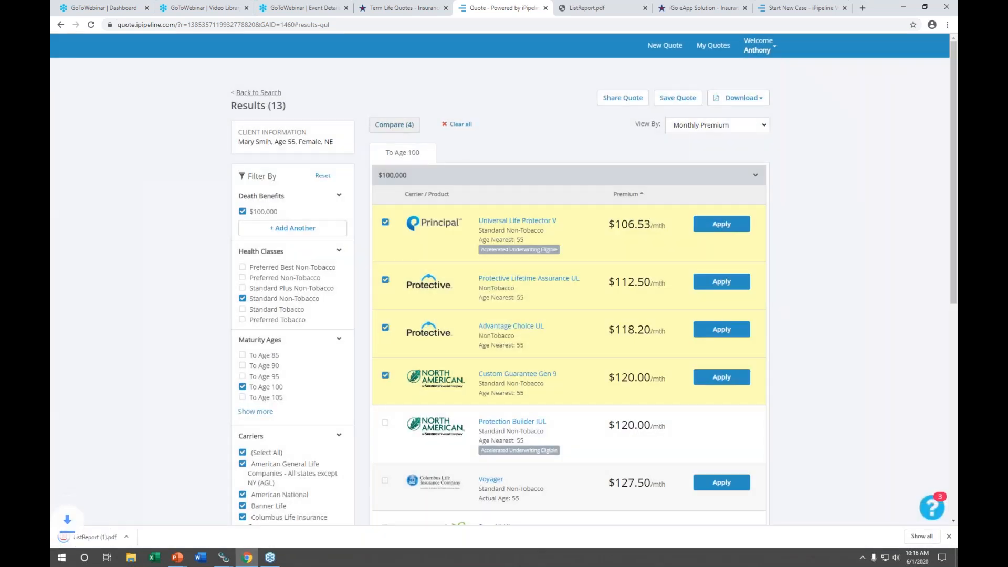
{"action": "left_click", "coordinate": [105, 534]}
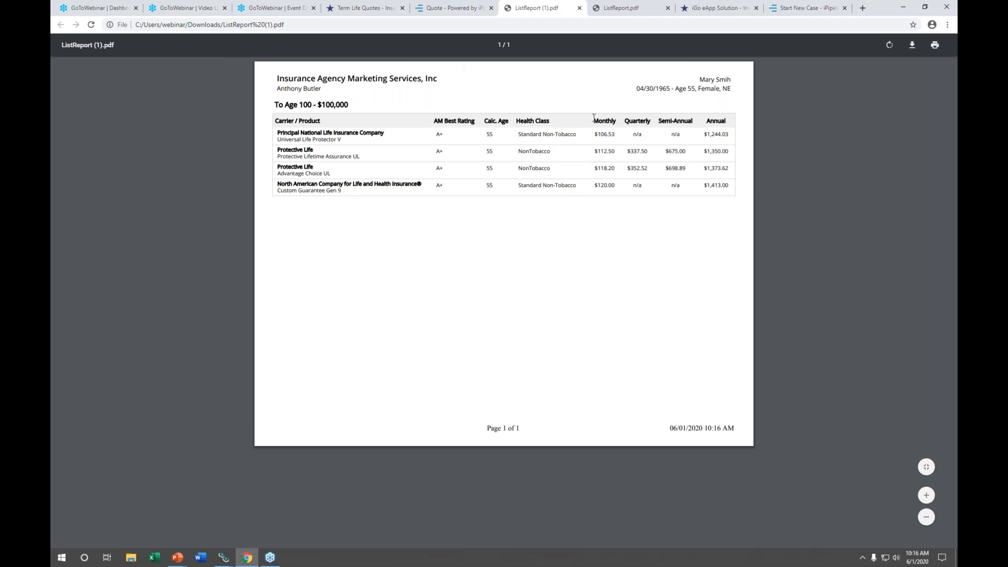
Return to the IAMS website, go to the Life products page and open Forms Search from its resources and tools
{"action": "left_click", "coordinate": [384, 10]}
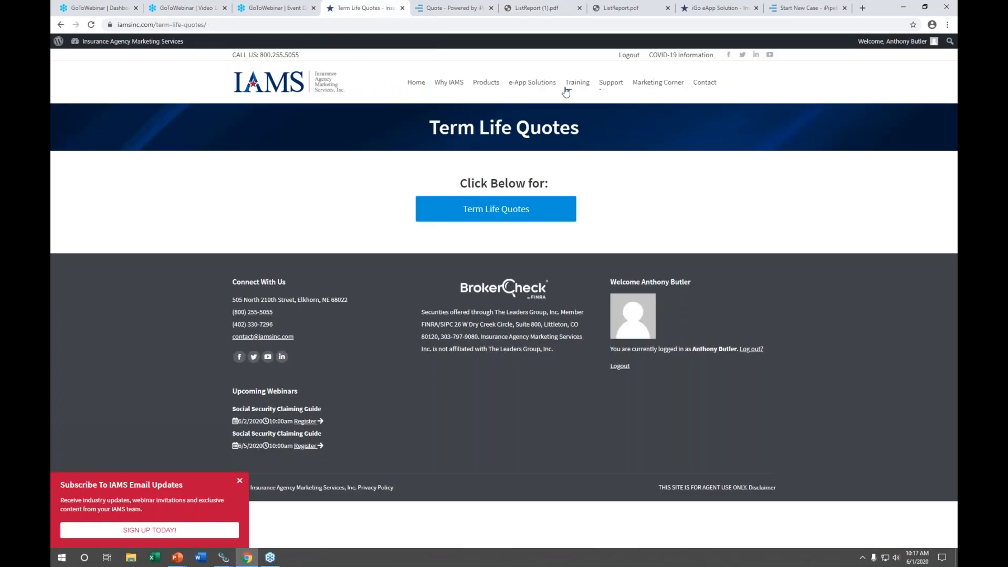
{"action": "mouse_move", "coordinate": [493, 85]}
{"action": "left_click", "coordinate": [483, 129]}
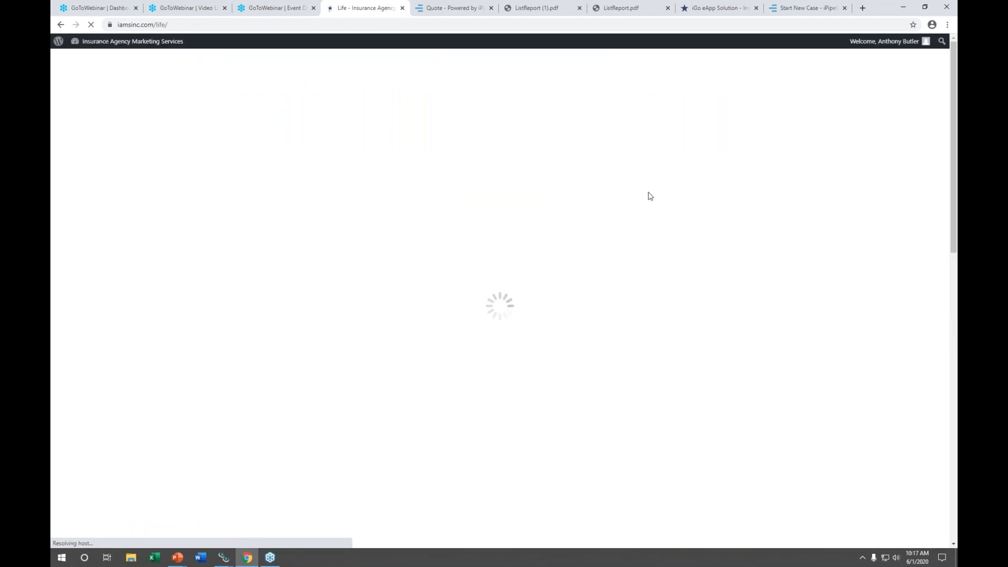
{"action": "scroll", "coordinate": [745, 217], "scroll_direction": "down", "scroll_amount": 5}
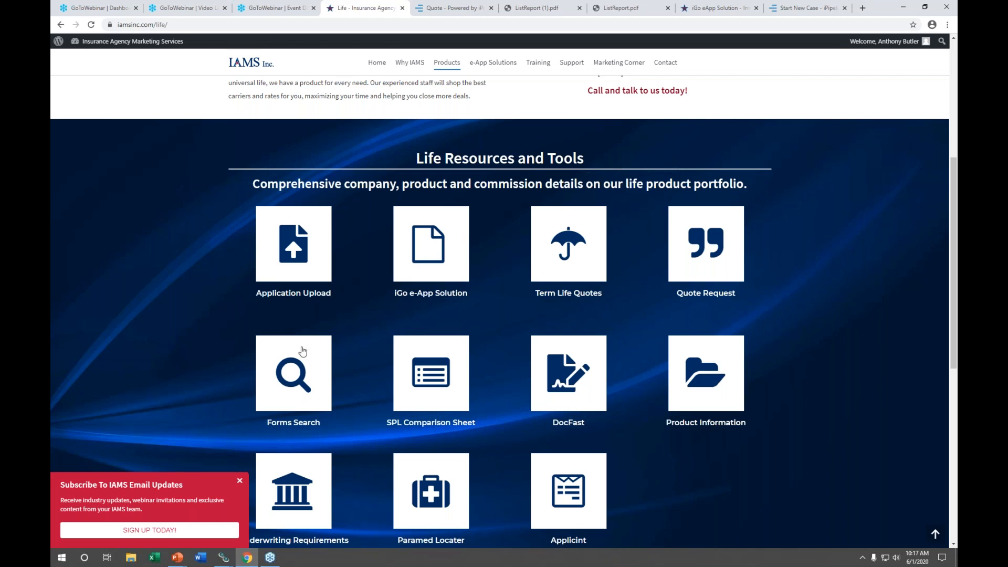
{"action": "left_click", "coordinate": [292, 391]}
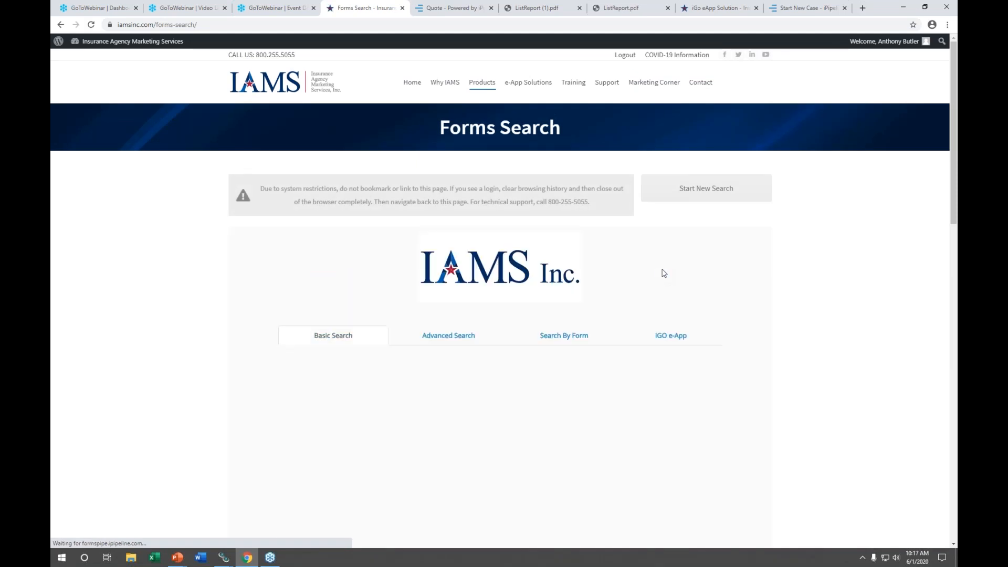
In the basic forms search, set the company to American National, service type to New Business and state to Arizona
{"action": "scroll", "coordinate": [682, 241], "scroll_direction": "down", "scroll_amount": 3}
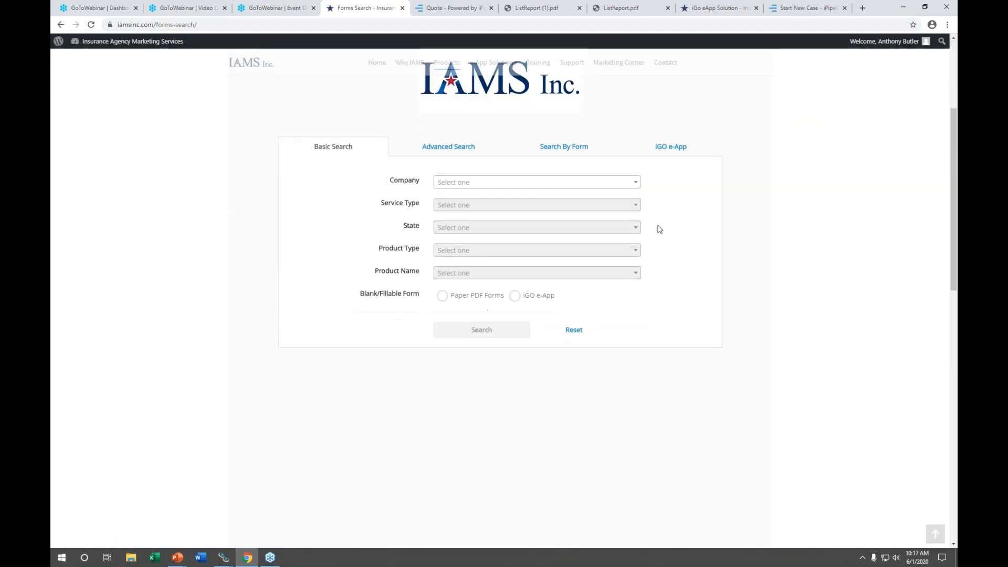
{"action": "left_click", "coordinate": [633, 186]}
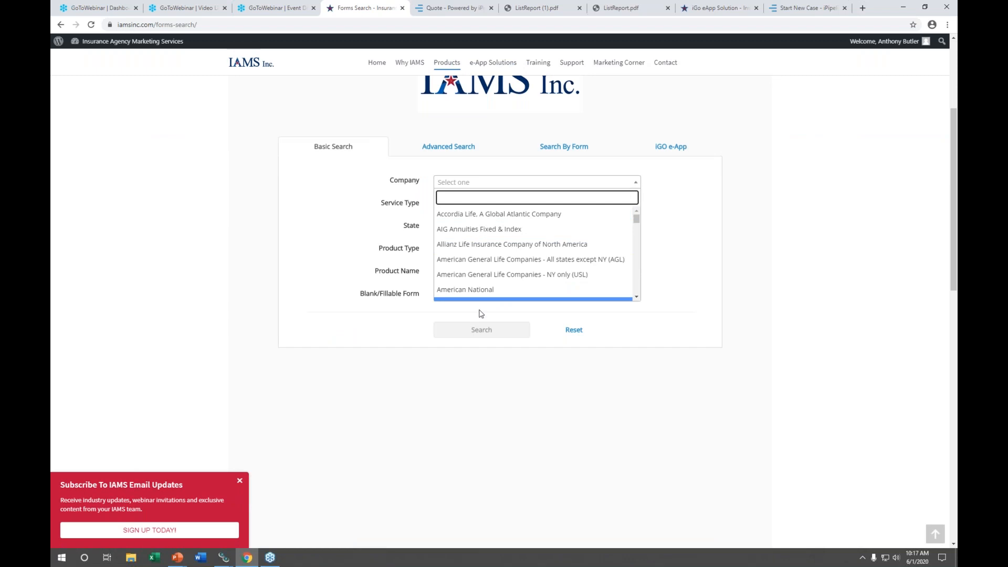
{"action": "left_click", "coordinate": [491, 289]}
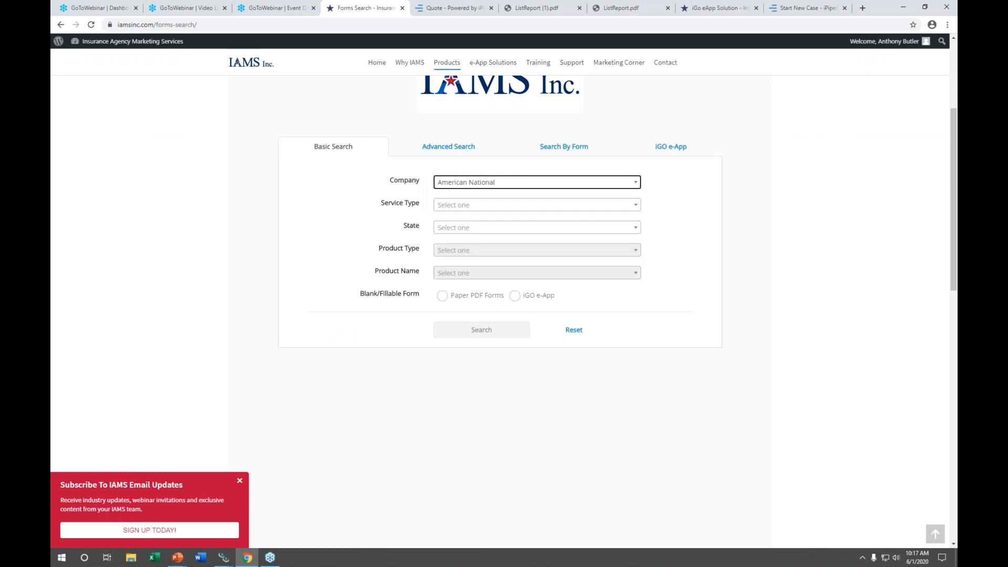
{"action": "left_click", "coordinate": [544, 207]}
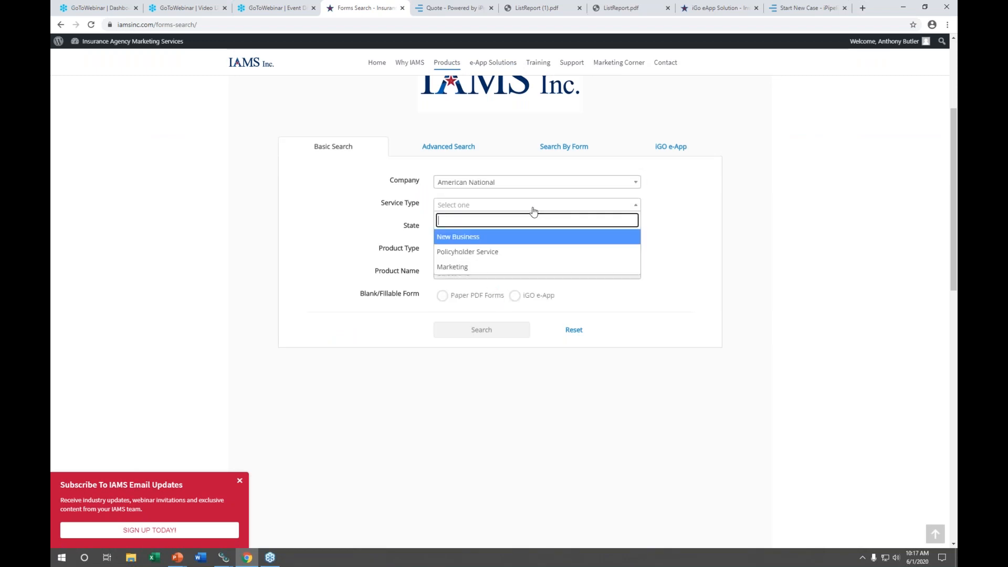
{"action": "left_click", "coordinate": [495, 240]}
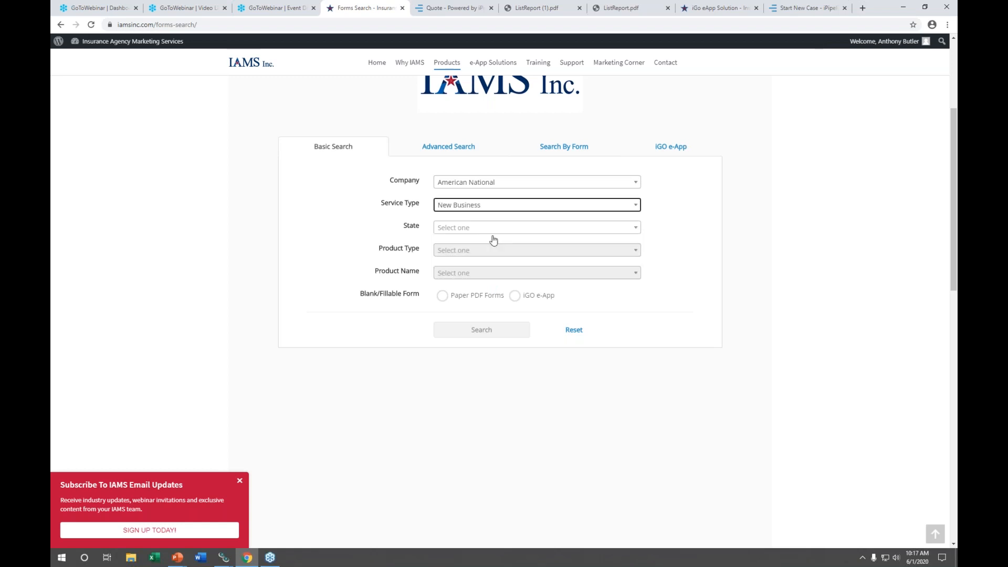
{"action": "left_click", "coordinate": [552, 232]}
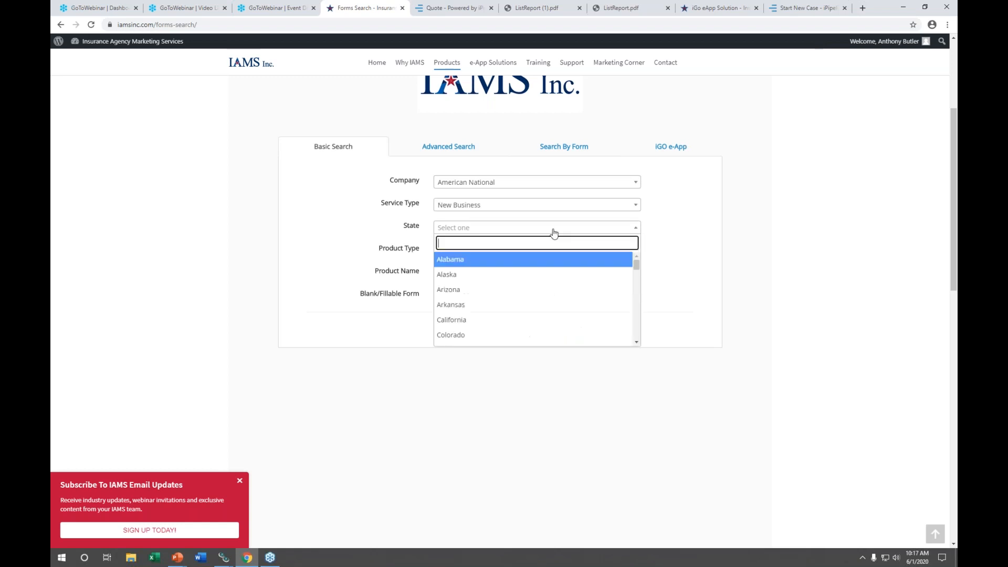
{"action": "left_click", "coordinate": [479, 290]}
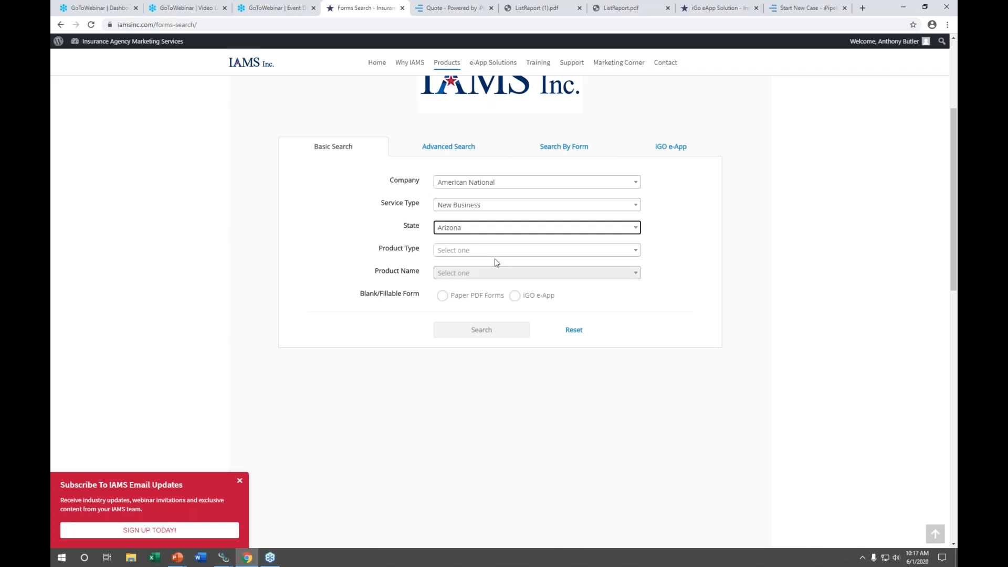
Set the product type to Term Life and product name to ANICO Signature Term 15, and search for Paper PDF Forms
{"action": "left_click", "coordinate": [501, 252]}
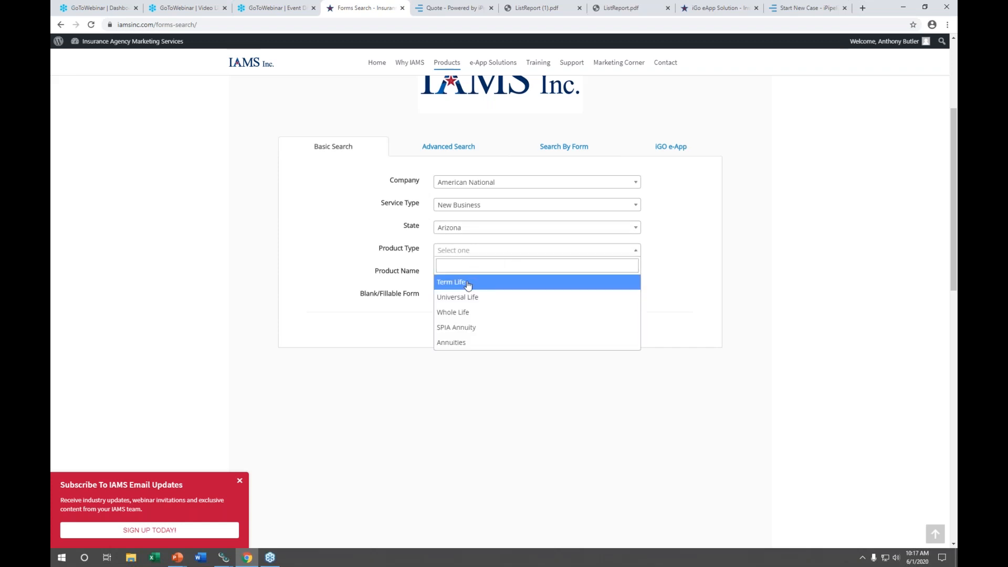
{"action": "left_click", "coordinate": [467, 283]}
{"action": "left_click", "coordinate": [498, 276]}
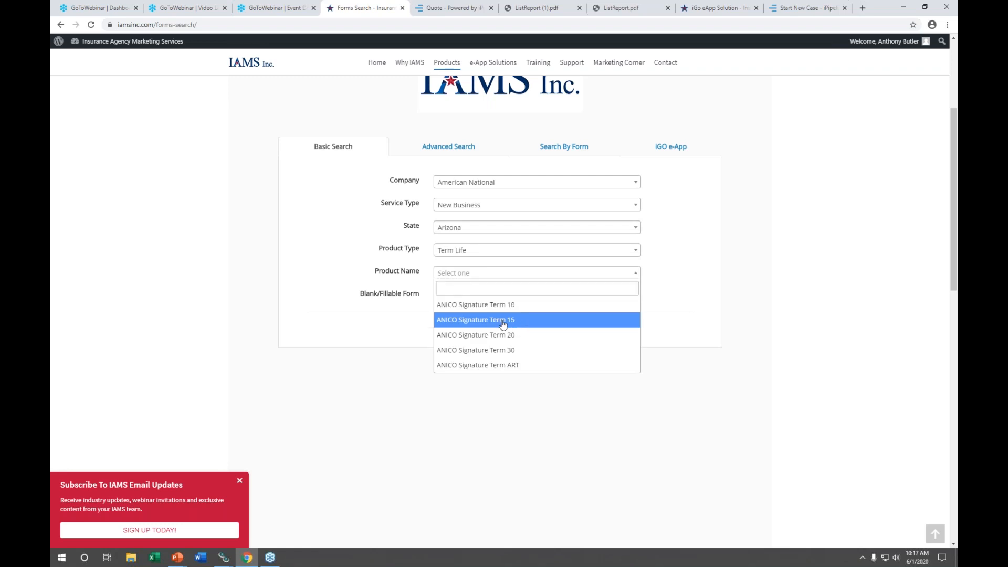
{"action": "left_click", "coordinate": [511, 325]}
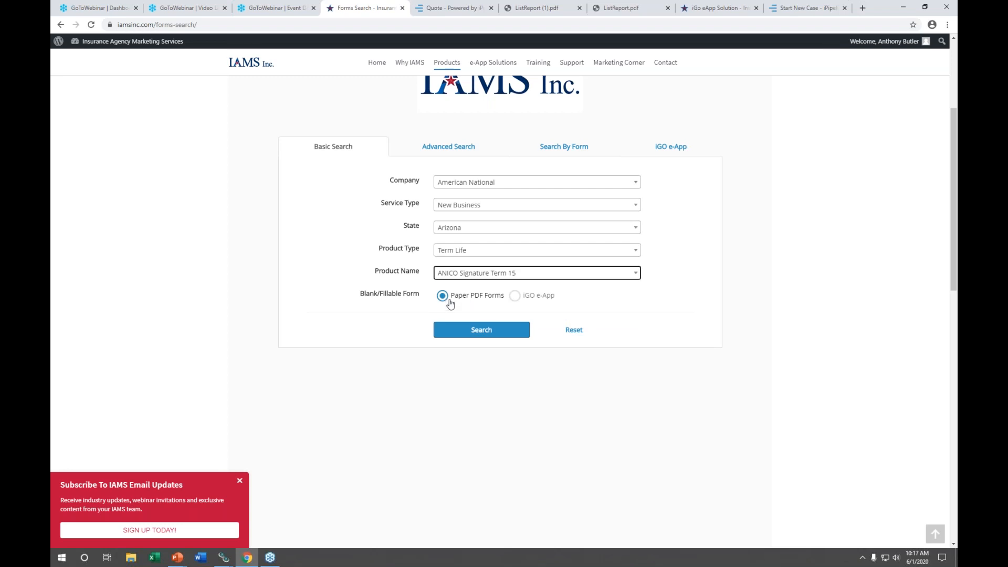
{"action": "left_click", "coordinate": [501, 334]}
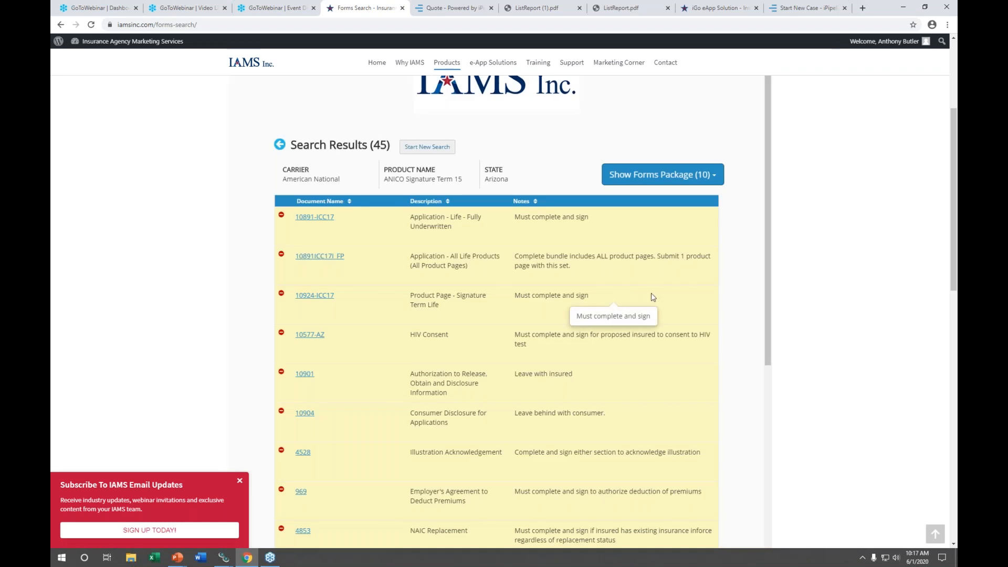
Look through the listed forms, preview the forms package's printable PDF and its email form, and close both without sending
{"action": "scroll", "coordinate": [661, 298], "scroll_direction": "down", "scroll_amount": 3}
{"action": "scroll", "coordinate": [688, 298], "scroll_direction": "up", "scroll_amount": 3}
{"action": "scroll", "coordinate": [694, 299], "scroll_direction": "down", "scroll_amount": 4}
{"action": "scroll", "coordinate": [692, 297], "scroll_direction": "up", "scroll_amount": 3}
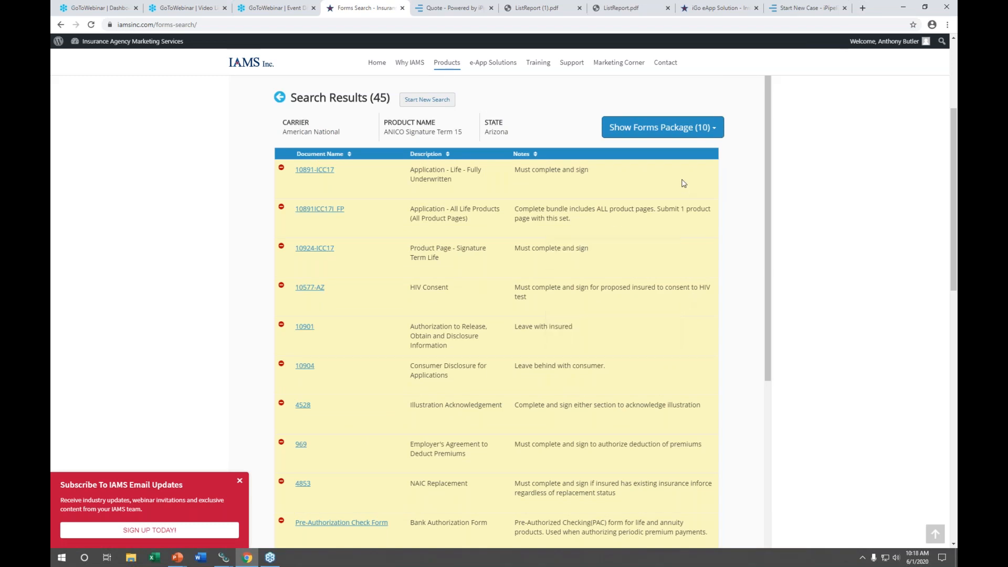
{"action": "left_click", "coordinate": [674, 135]}
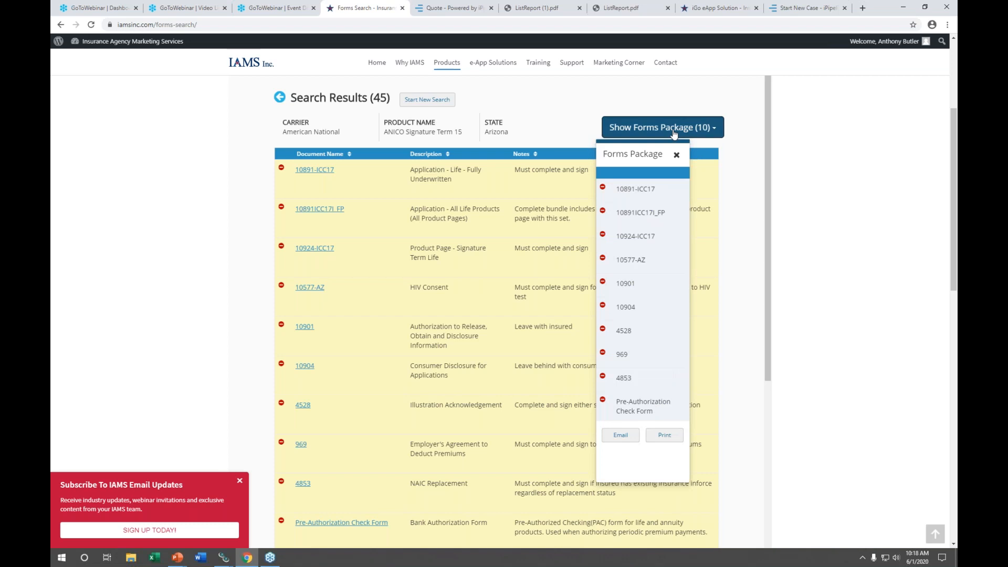
{"action": "left_click", "coordinate": [651, 431]}
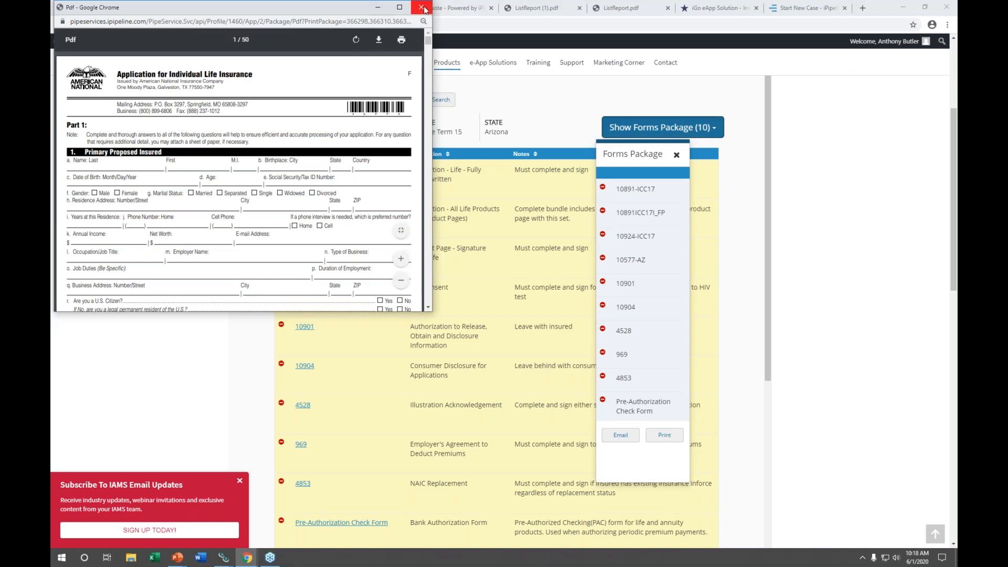
{"action": "left_click", "coordinate": [421, 7]}
{"action": "left_click", "coordinate": [632, 437]}
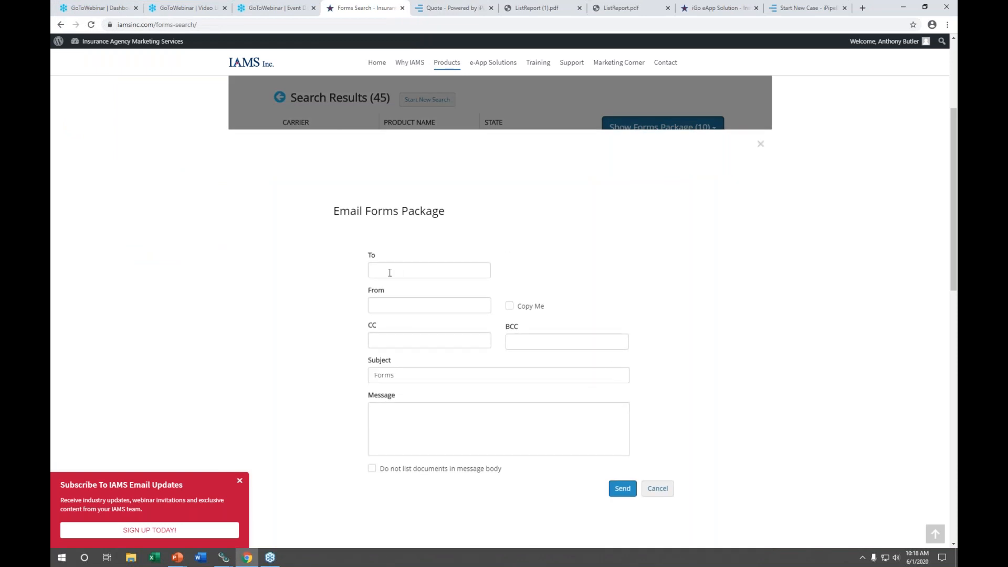
{"action": "left_click", "coordinate": [761, 144]}
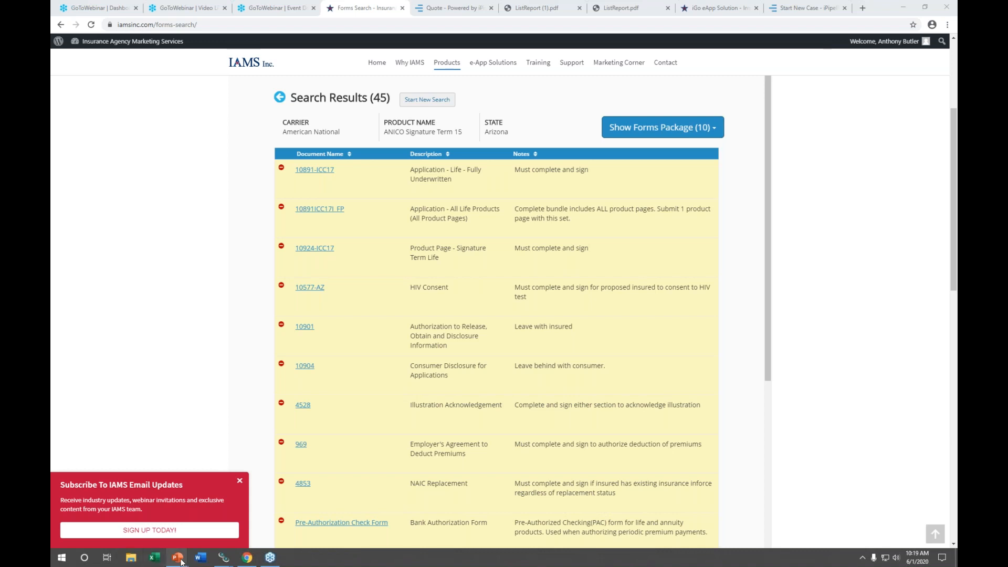
Switch to the IAMS_Branding_Experience_2 presentation in PowerPoint and select slide 15, "Thanks For Joining Our Webinar"
{"action": "mouse_move", "coordinate": [181, 562]}
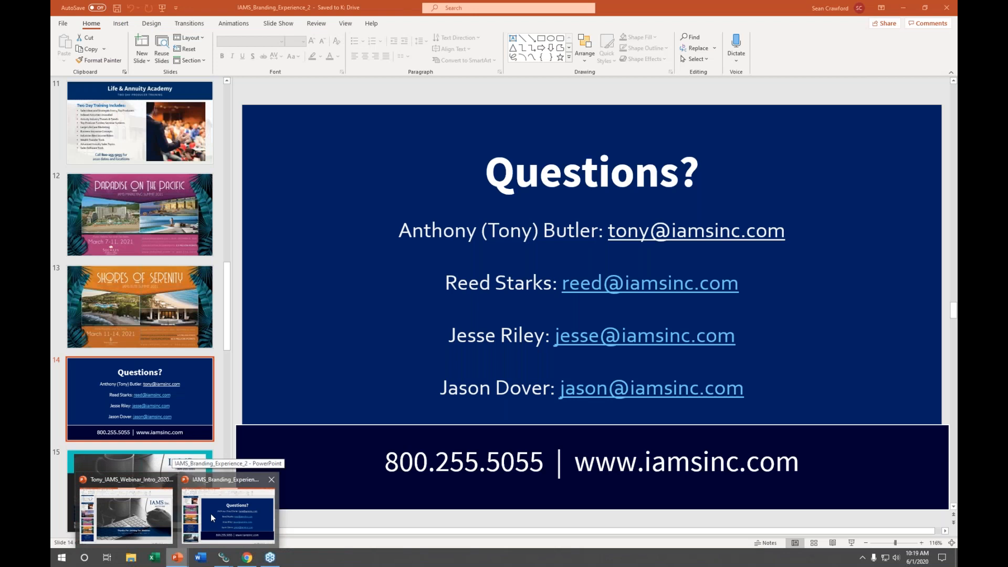
{"action": "left_click", "coordinate": [210, 513]}
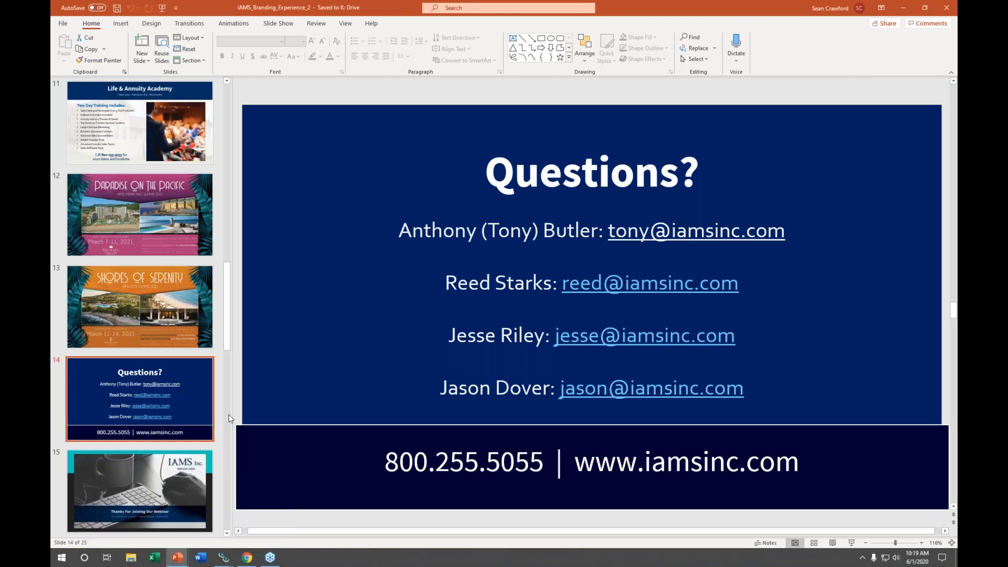
{"action": "left_click", "coordinate": [170, 470]}
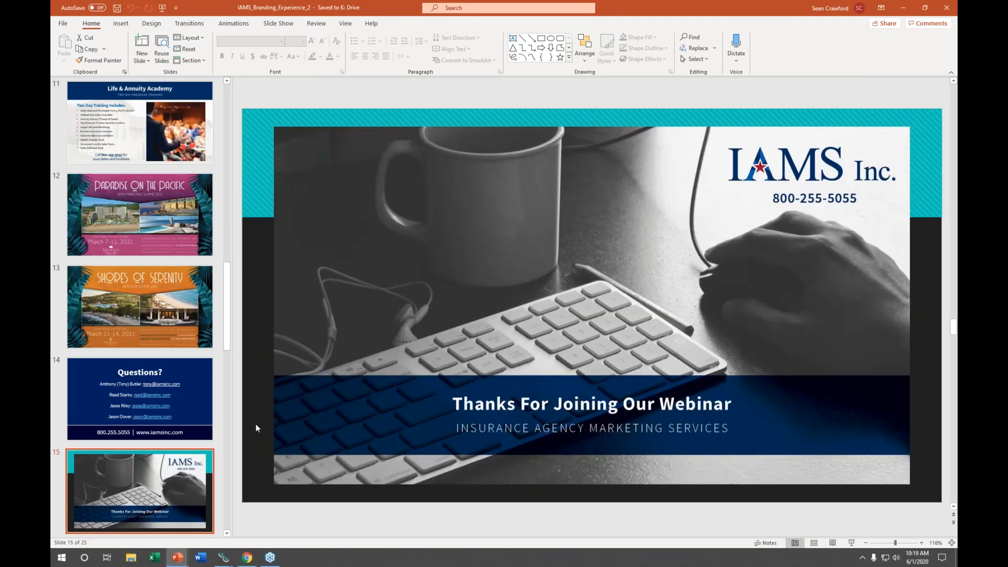
{"action": "scroll", "coordinate": [321, 423], "scroll_direction": "down", "scroll_amount": 2}
{"action": "left_click", "coordinate": [70, 294]}
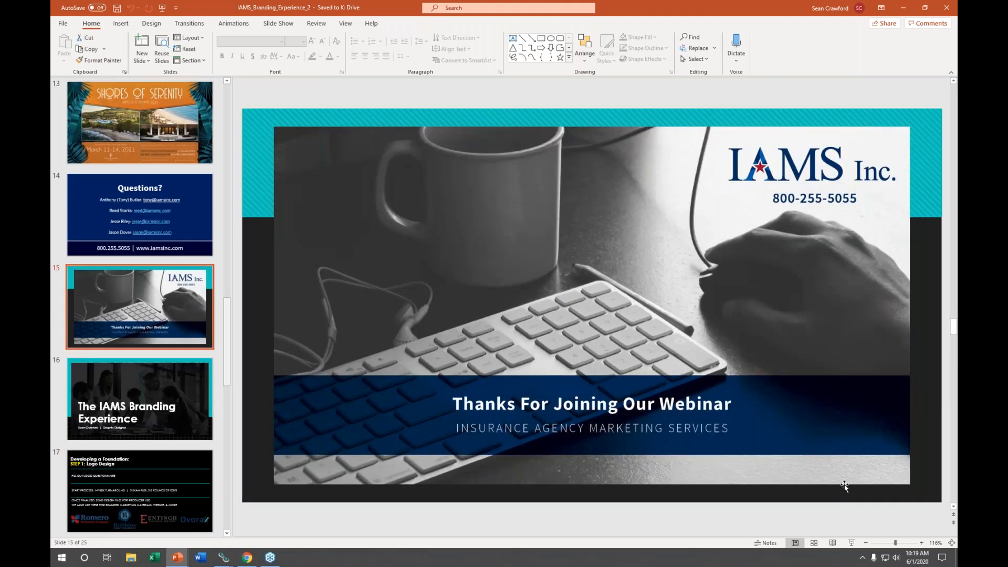